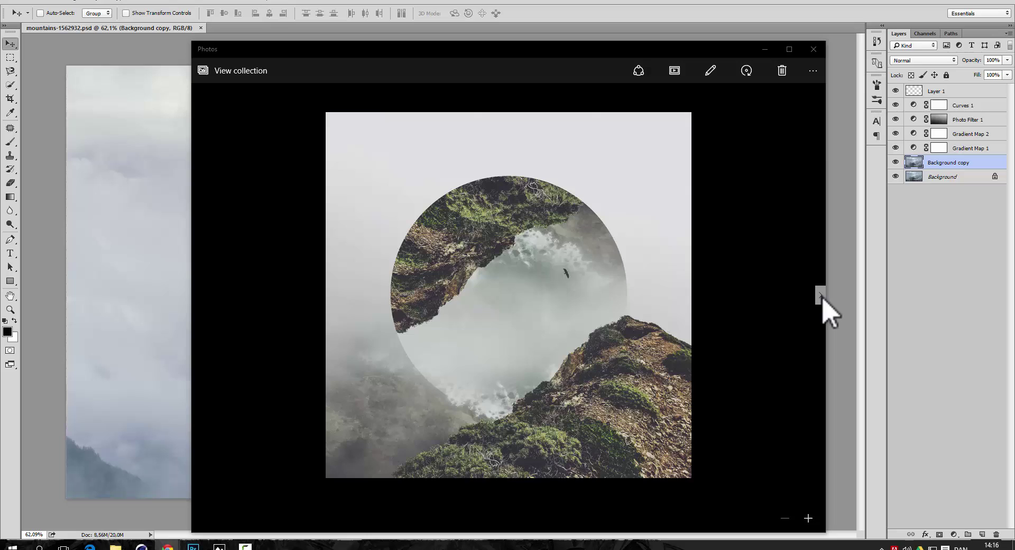
Advance past the circle and forest examples to the pink snowy mountain image
{"action": "left_click", "coordinate": [820, 295]}
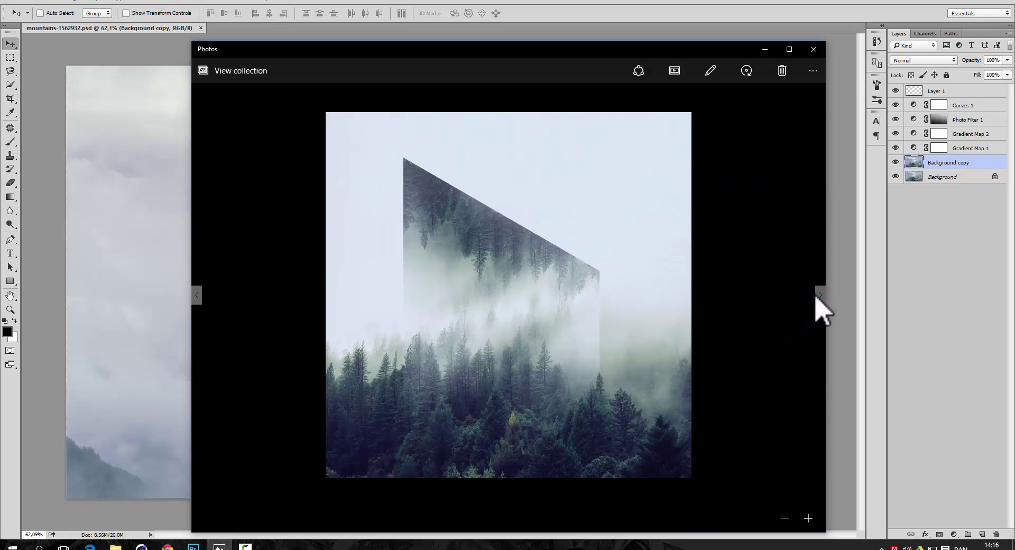
{"action": "left_click", "coordinate": [819, 297]}
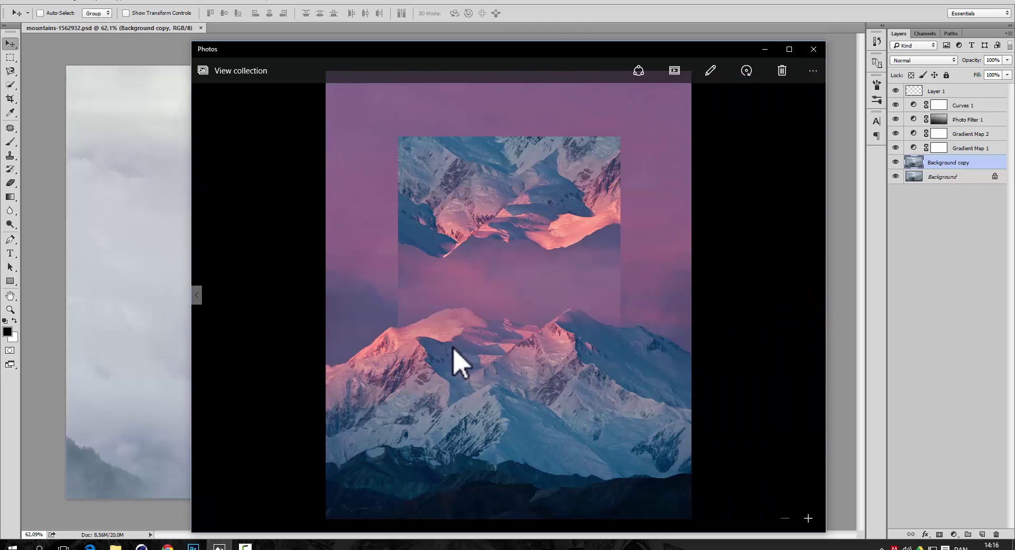
Move Background copy to the top of the stack and marquee the central mountains
{"action": "left_click", "coordinate": [960, 164]}
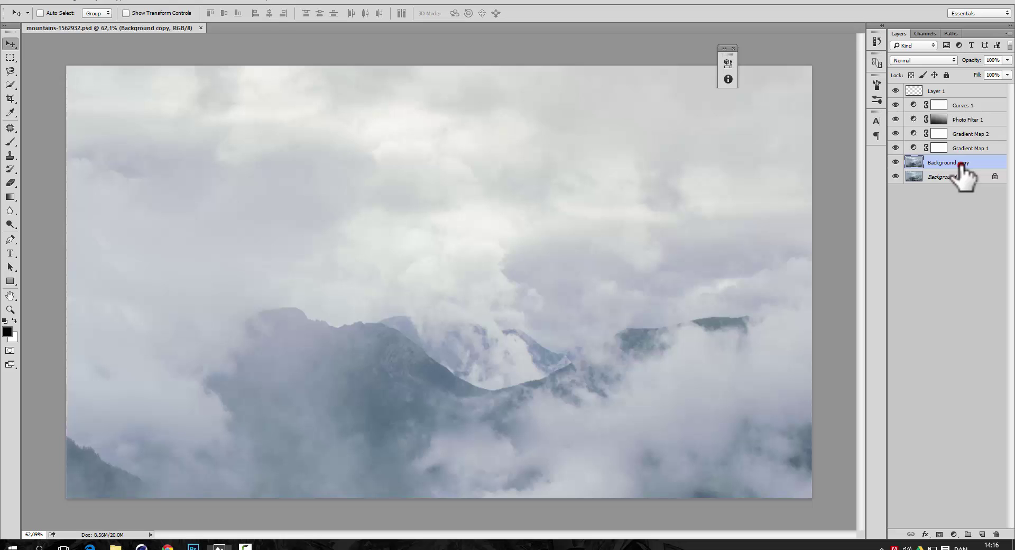
{"action": "left_click_drag", "start_coordinate": [960, 163], "coordinate": [940, 99]}
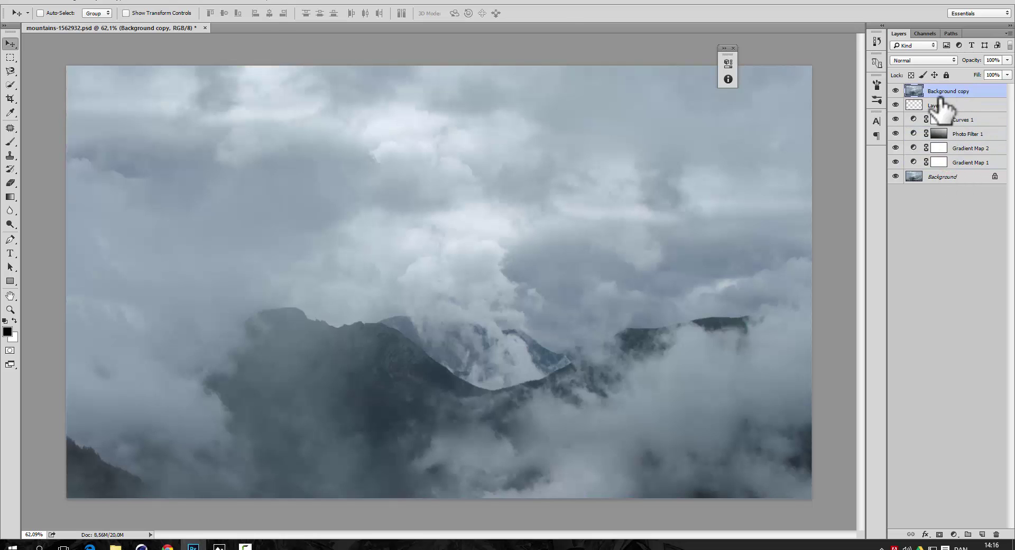
{"action": "key", "text": "m"}
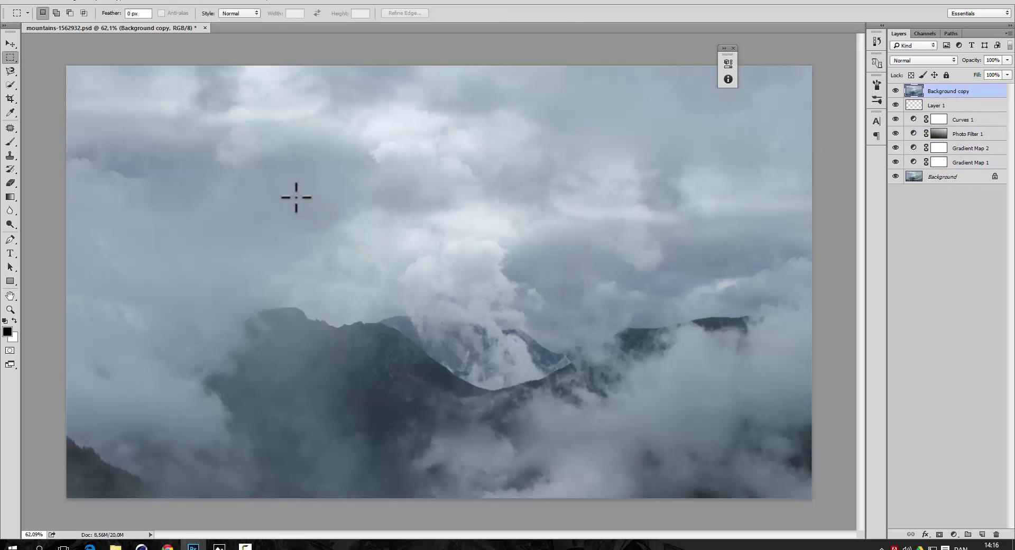
{"action": "left_click_drag", "start_coordinate": [257, 186], "coordinate": [620, 393]}
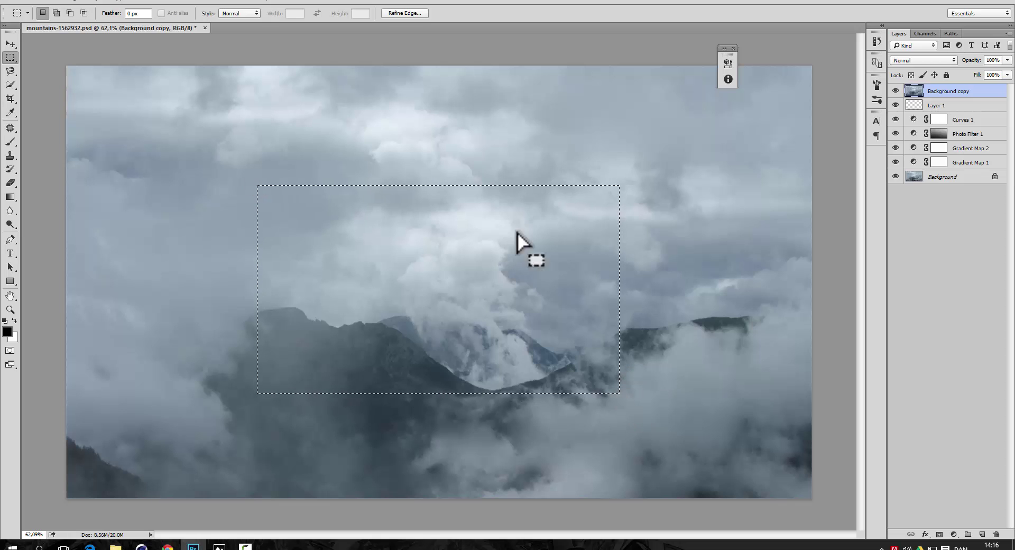
Copy the selected rectangle to a new layer and rotate it 180° upside down
{"action": "key", "text": "ctrl+shift+j"}
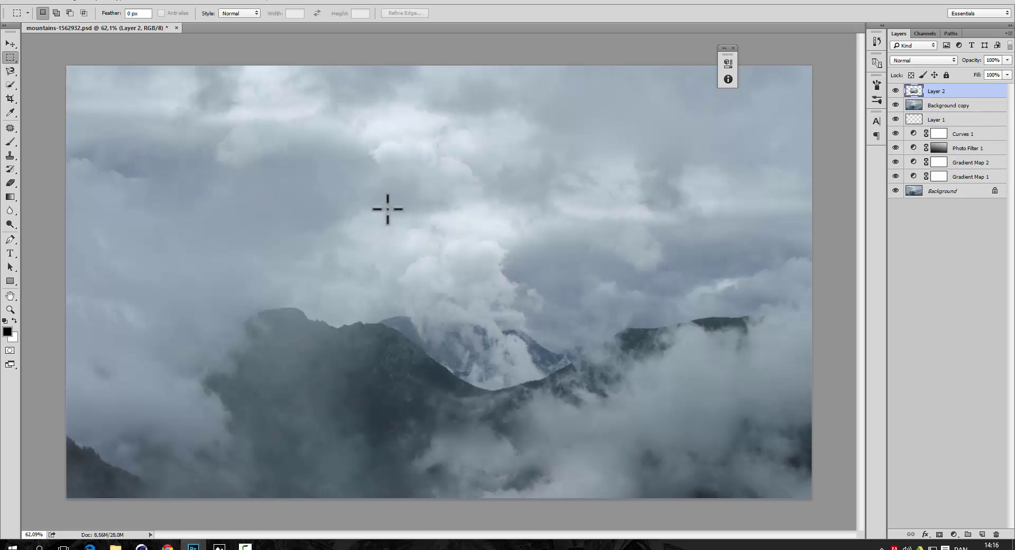
{"action": "key", "text": "ctrl+t"}
{"action": "left_click_drag", "start_coordinate": [448, 171], "coordinate": [409, 441]}
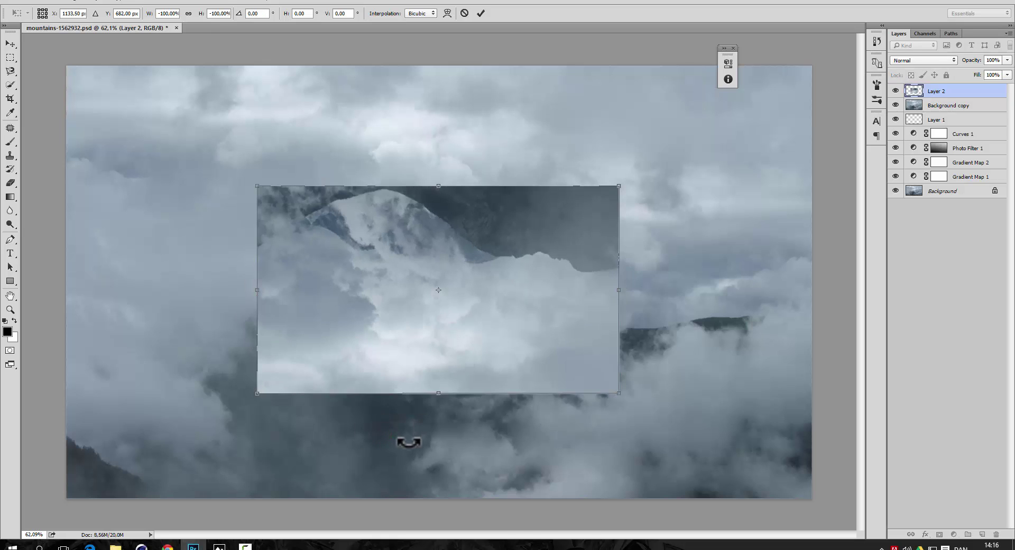
{"action": "key", "text": "Return"}
{"action": "key", "text": "v"}
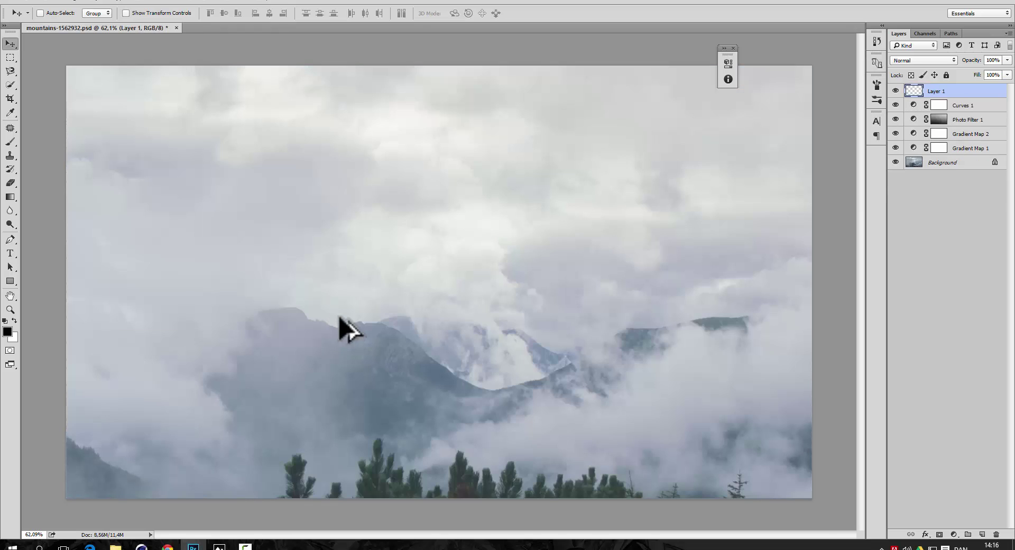
Flip back through the forest and circle examples to the pink mountains, then return to the mountain document
{"action": "key", "text": "alt+Tab"}
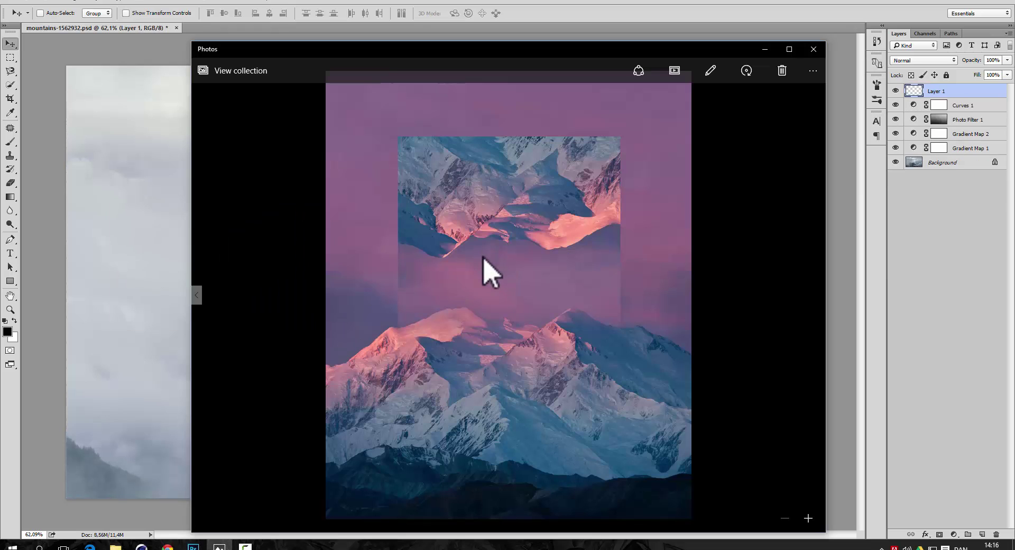
{"action": "left_click", "coordinate": [197, 295]}
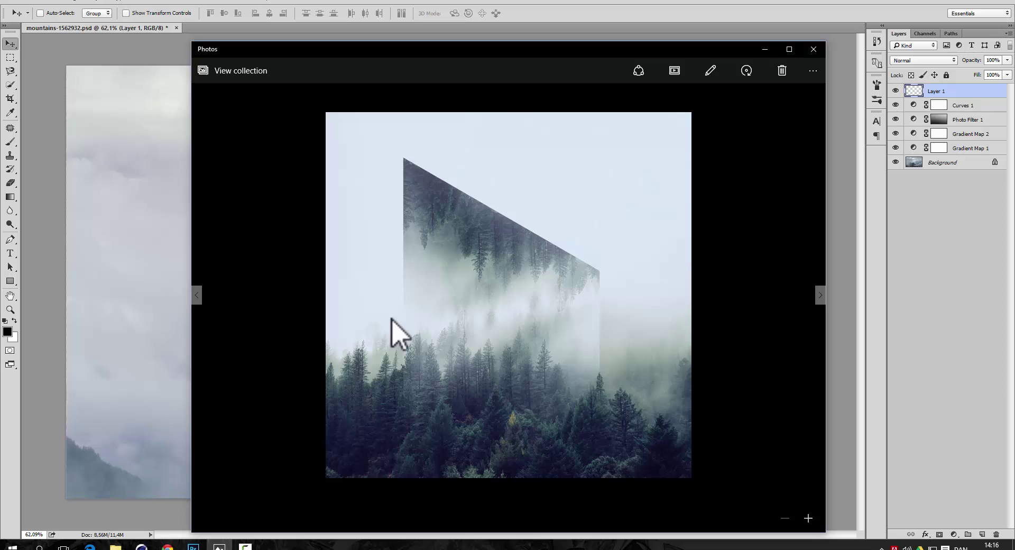
{"action": "key", "text": "Left"}
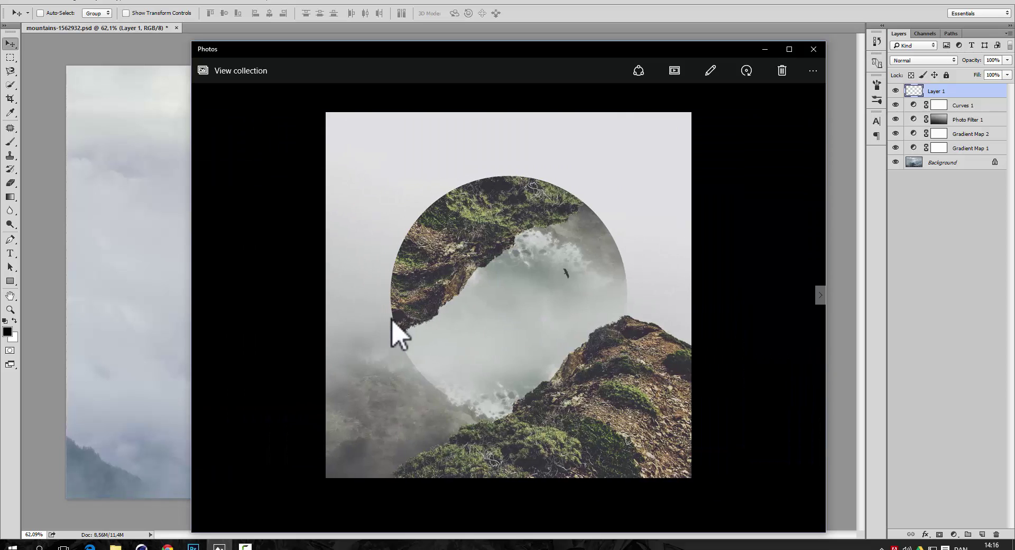
{"action": "key", "text": "Right"}
{"action": "key", "text": "Right"}
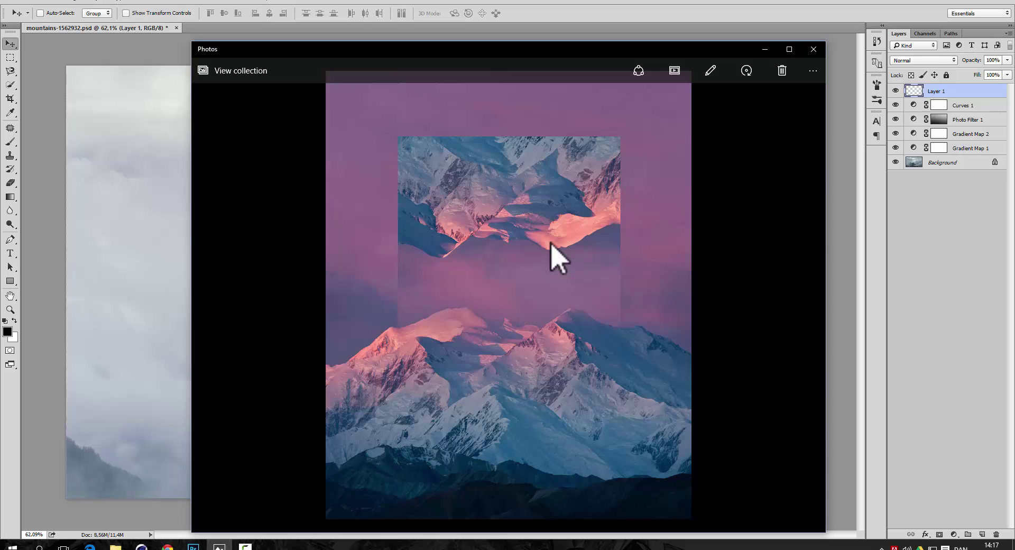
{"action": "left_click", "coordinate": [931, 262]}
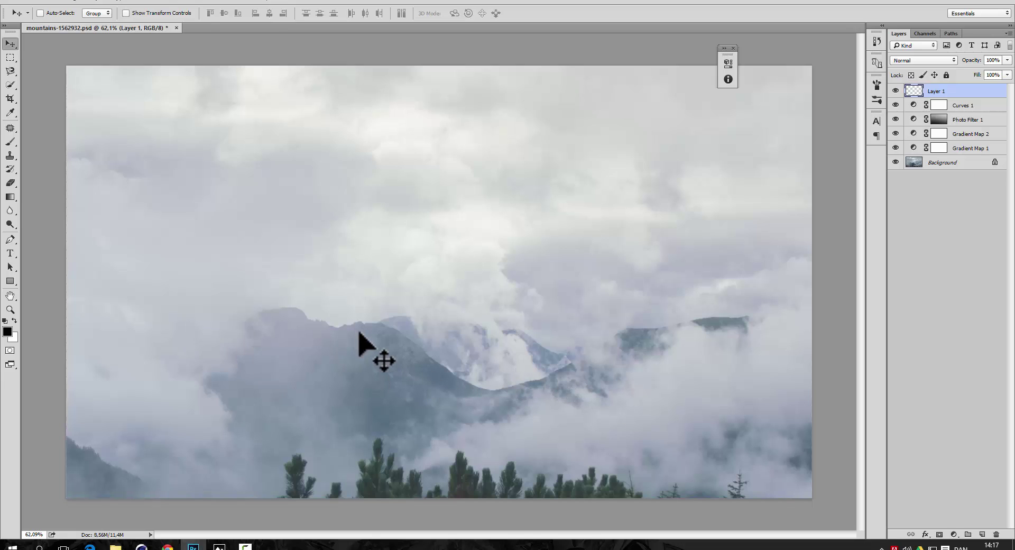
Save the mountain document, glance at the pink mountain example, and return to Photoshop
{"action": "key", "text": "ctrl+s"}
{"action": "left_click", "coordinate": [376, 324]}
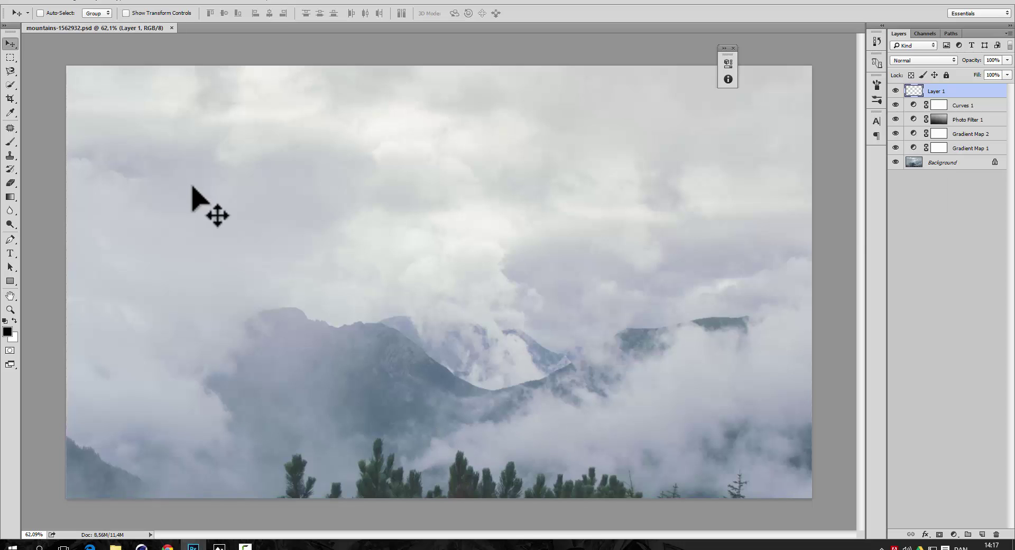
{"action": "left_click", "coordinate": [220, 545]}
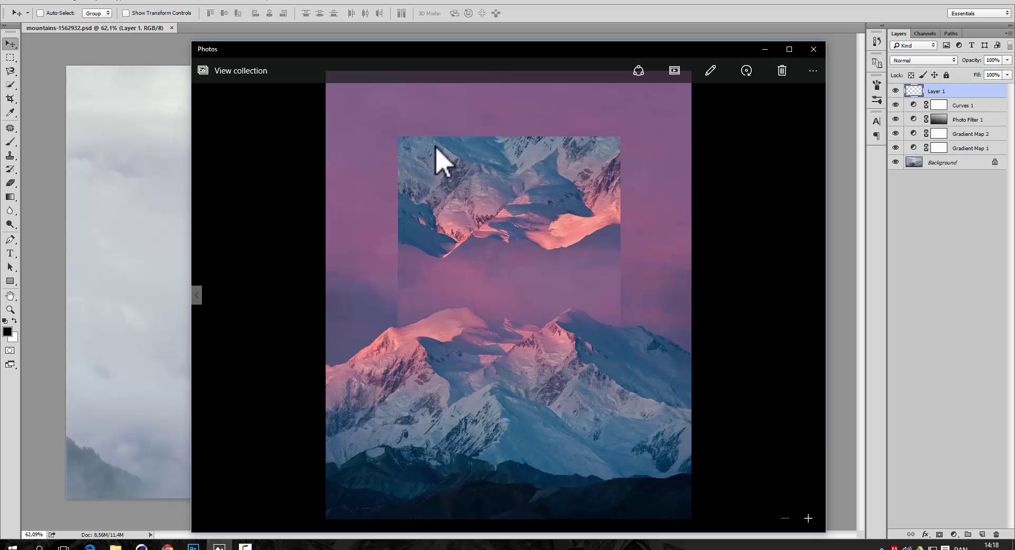
{"action": "left_click", "coordinate": [38, 232]}
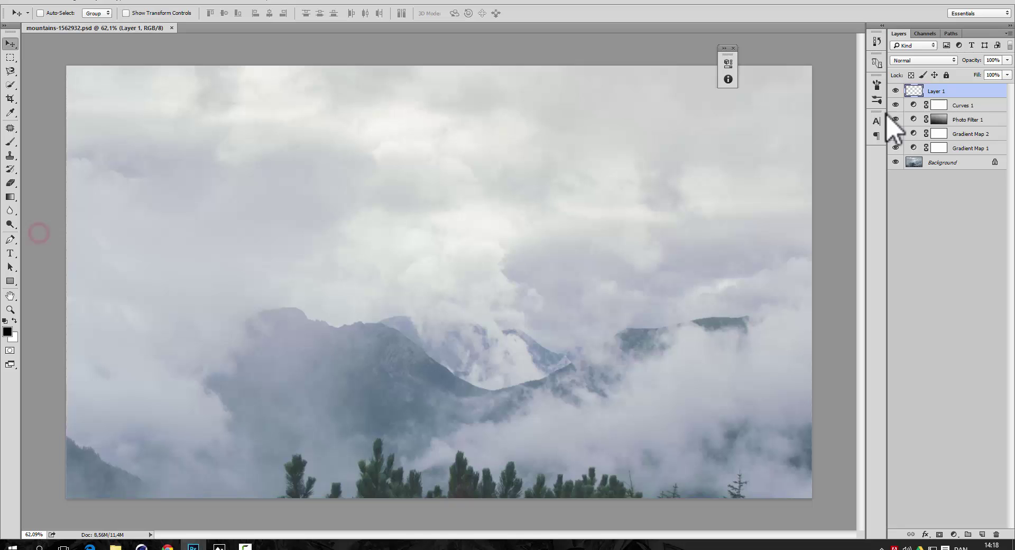
Duplicate the Background layer into a new document, Untitled-5
{"action": "left_click", "coordinate": [925, 162]}
{"action": "right_click", "coordinate": [925, 162]}
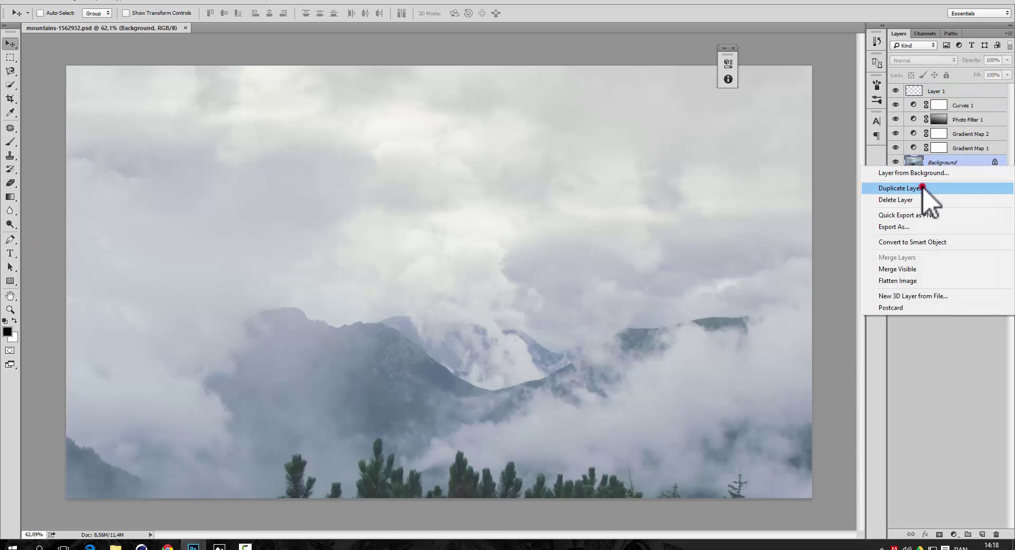
{"action": "left_click", "coordinate": [922, 188]}
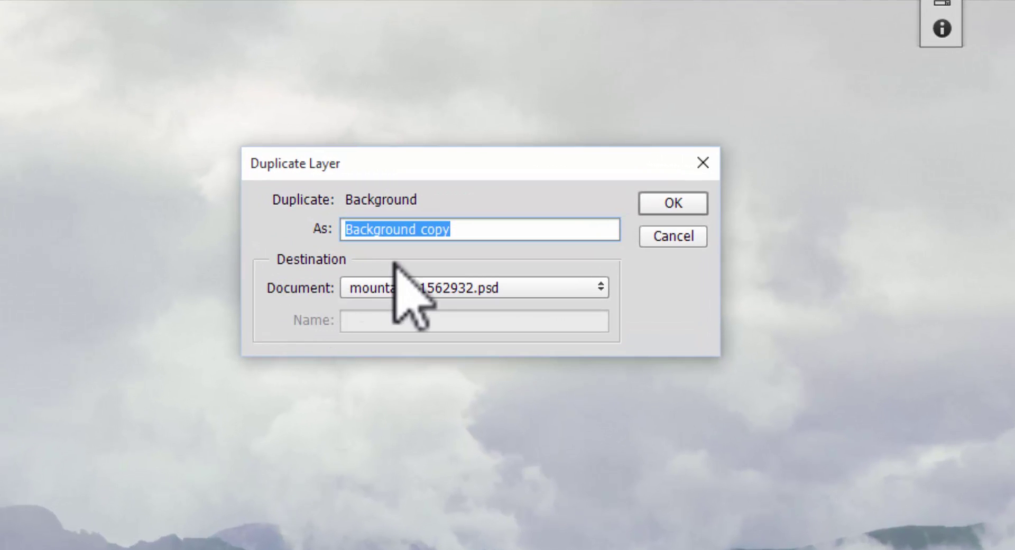
{"action": "left_click", "coordinate": [424, 287]}
{"action": "left_click", "coordinate": [426, 324]}
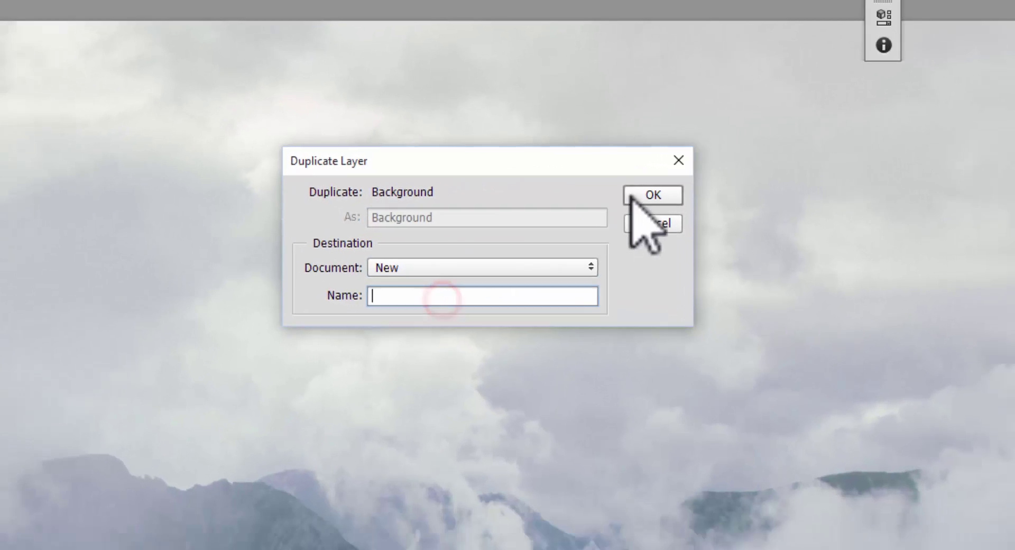
{"action": "left_click", "coordinate": [673, 203]}
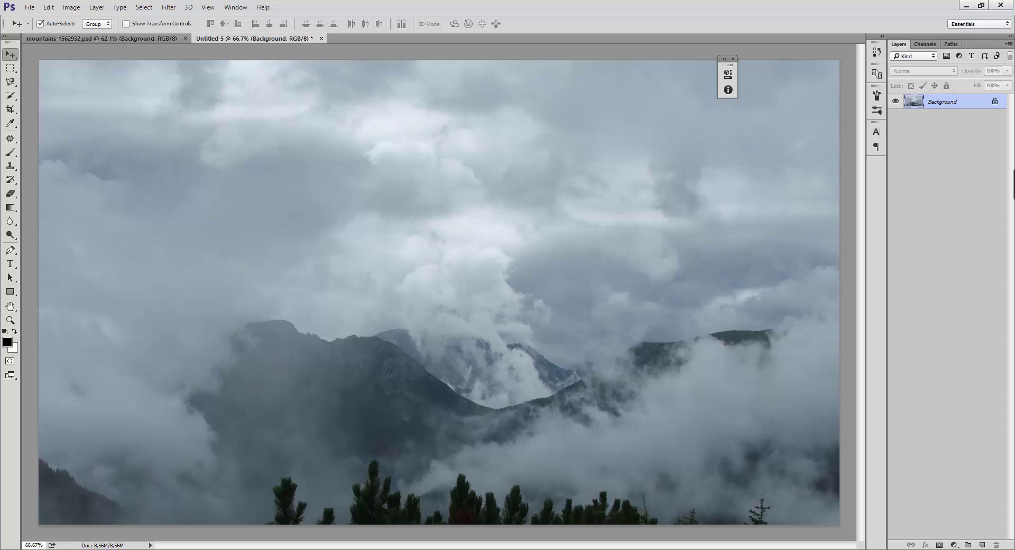
Add an empty Layer 1 and delete the Background layer
{"action": "key", "text": "ctrl+shift+alt+n"}
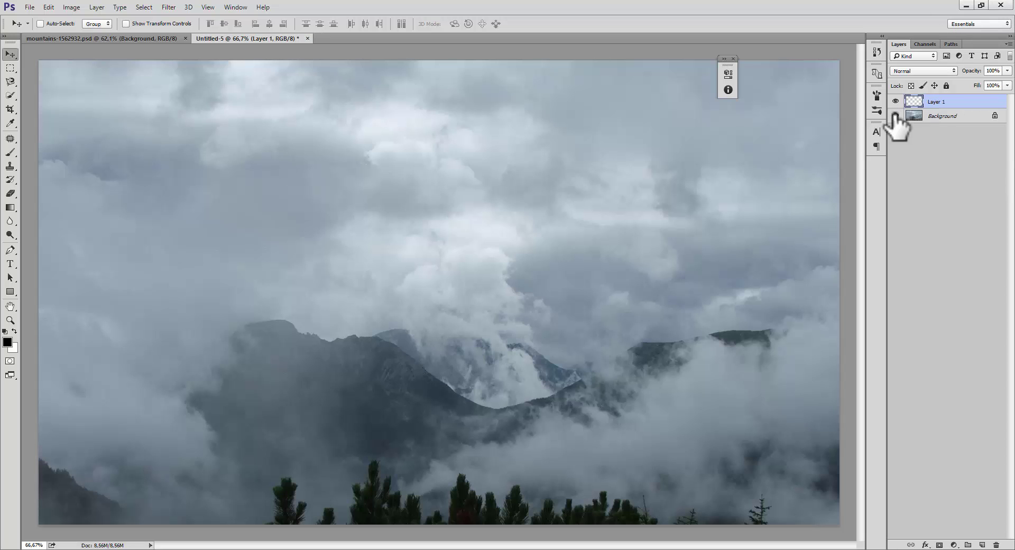
{"action": "left_click", "coordinate": [943, 117]}
{"action": "key", "text": "Delete"}
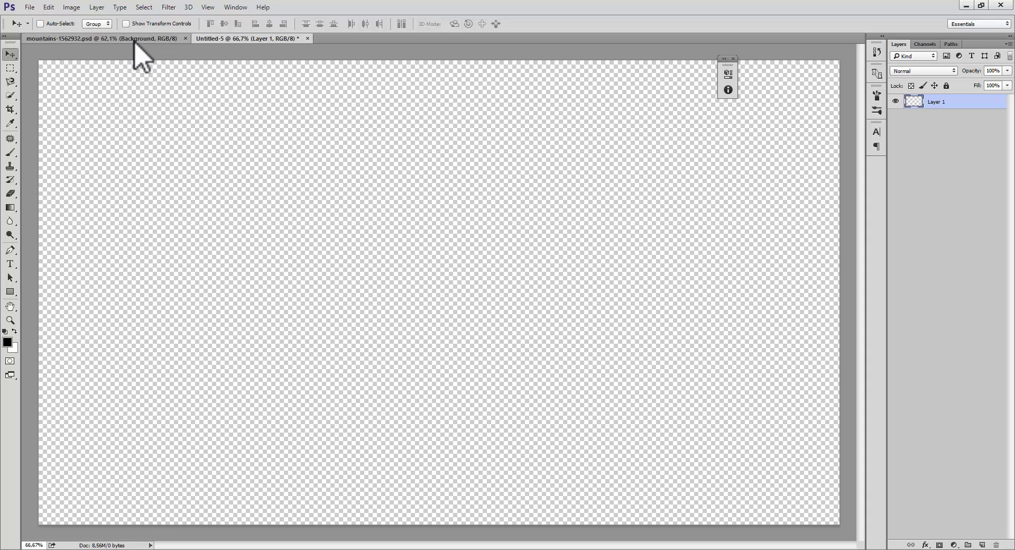
Save the document as connector slash shape.psd
{"action": "key", "text": "ctrl"}
{"action": "key", "text": "ctrl+shift+s"}
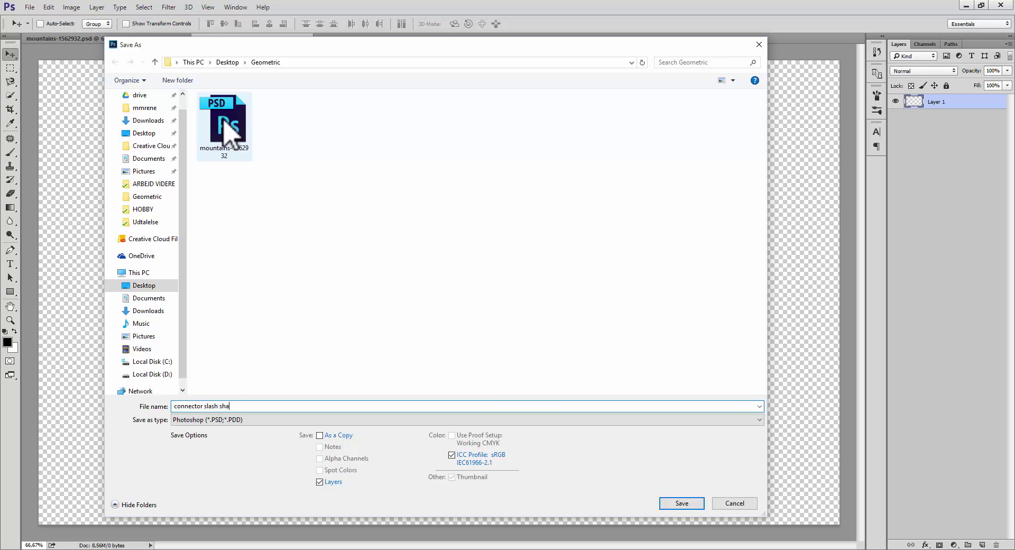
{"action": "key", "text": "Return"}
{"action": "key", "text": "Return"}
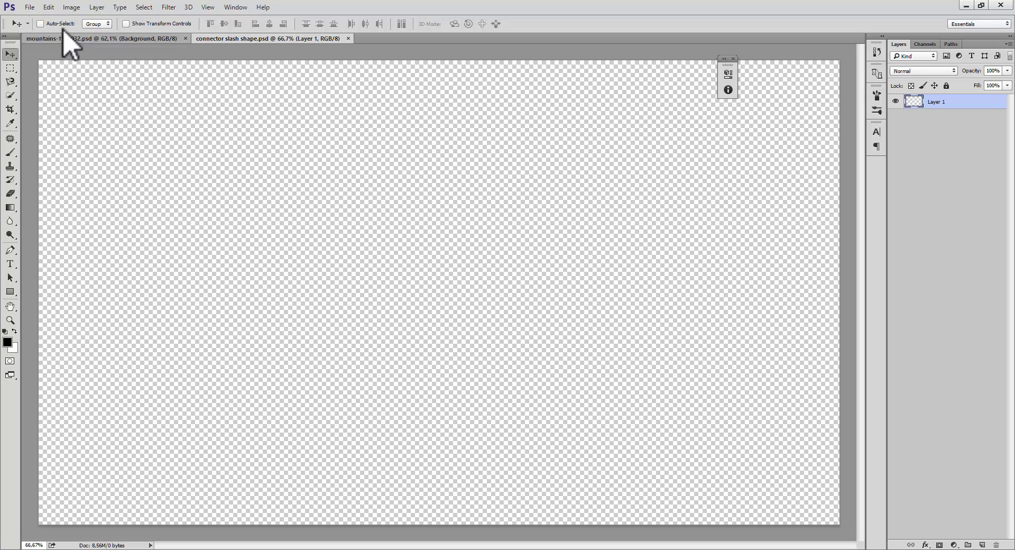
Place mountains-1562932.psd into connector slash shape as a linked smart object
{"action": "left_click", "coordinate": [87, 40]}
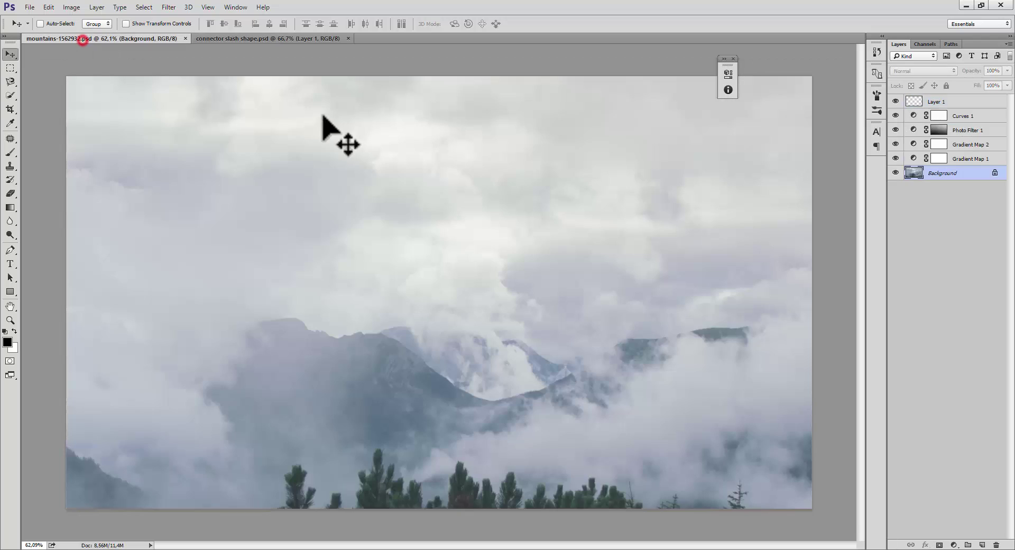
{"action": "left_click", "coordinate": [263, 34]}
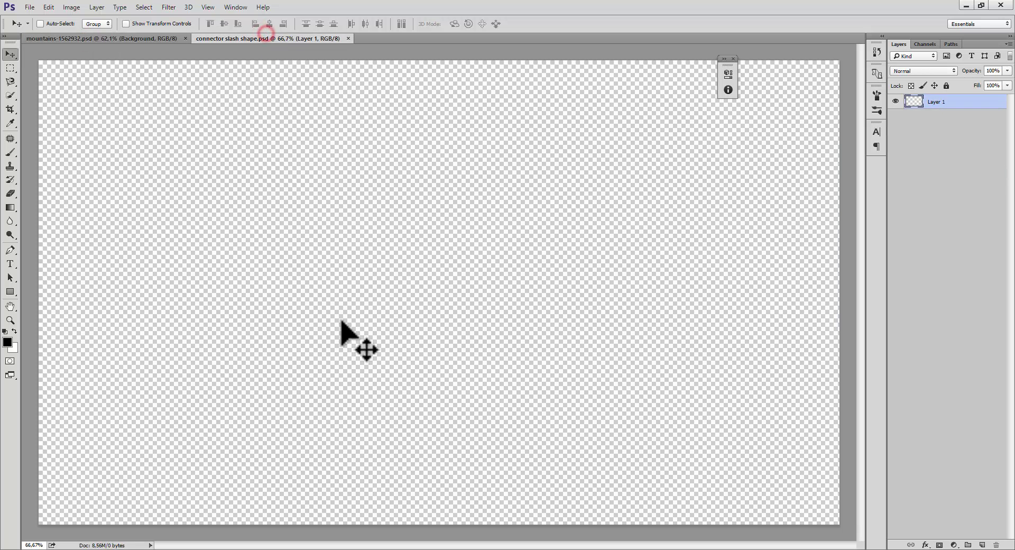
{"action": "left_click", "coordinate": [29, 6]}
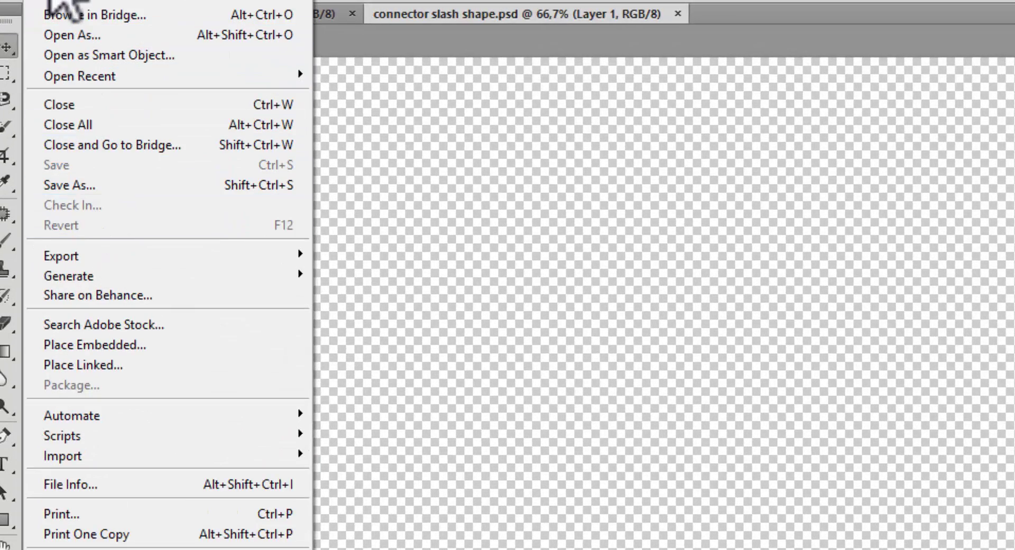
{"action": "left_click", "coordinate": [108, 365]}
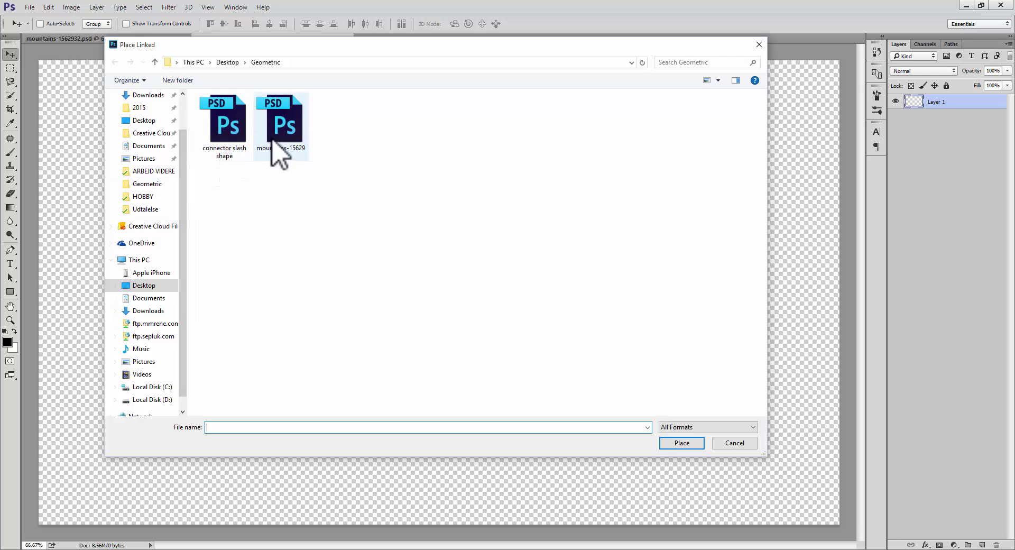
{"action": "double_click", "coordinate": [271, 139]}
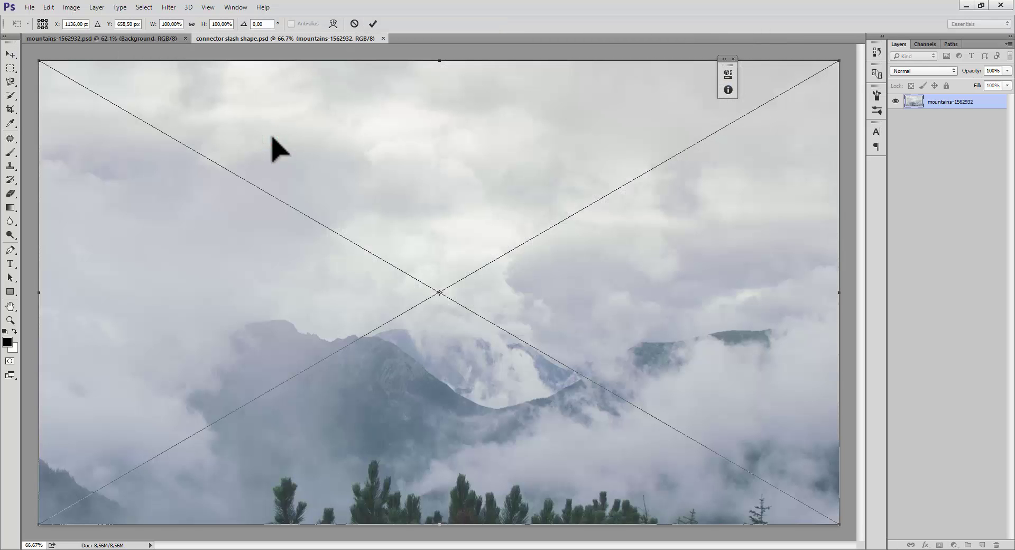
{"action": "key", "text": "Return"}
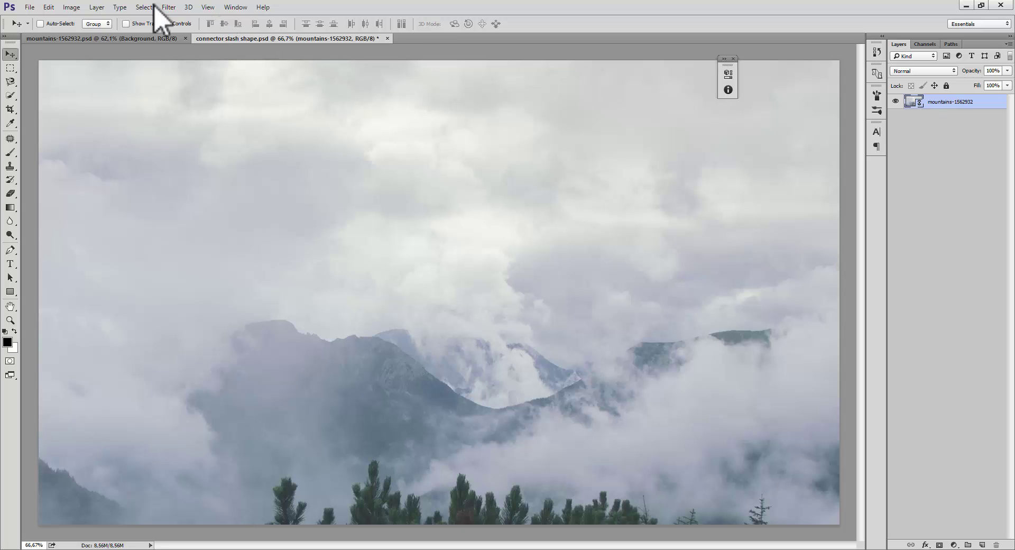
{"action": "left_click", "coordinate": [29, 6]}
{"action": "left_click", "coordinate": [78, 205]}
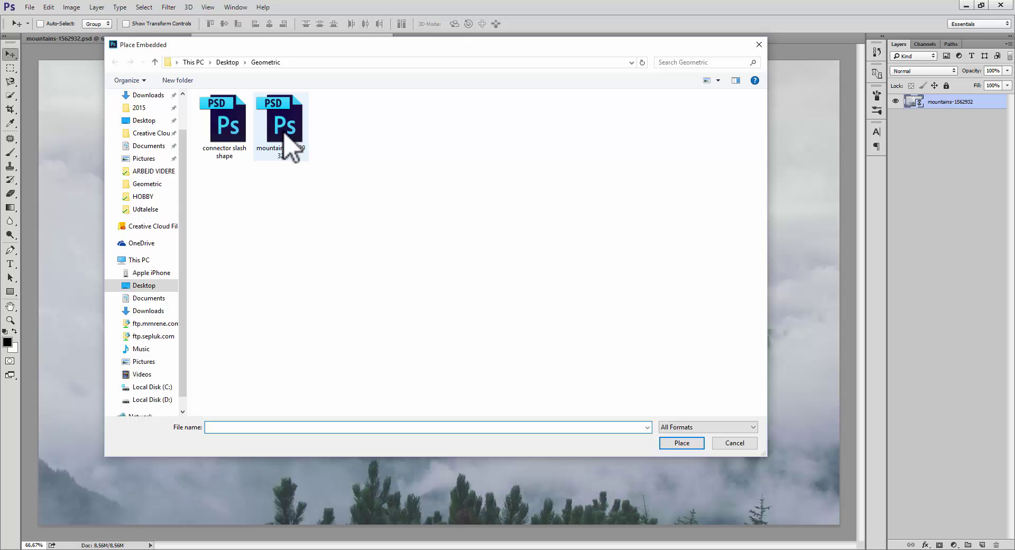
{"action": "double_click", "coordinate": [286, 134]}
{"action": "key", "text": "Return"}
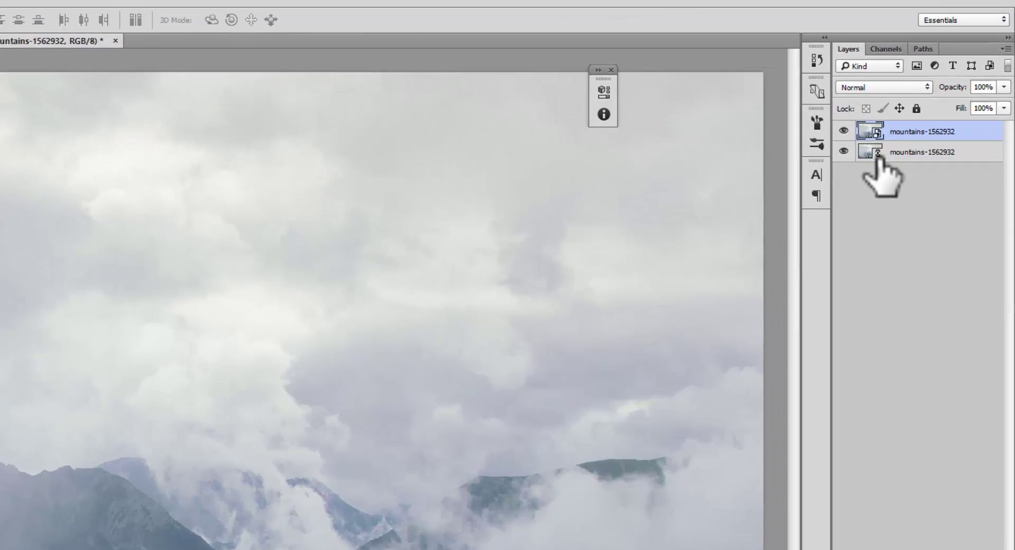
{"action": "key", "text": "ctrl+shift+alt+n"}
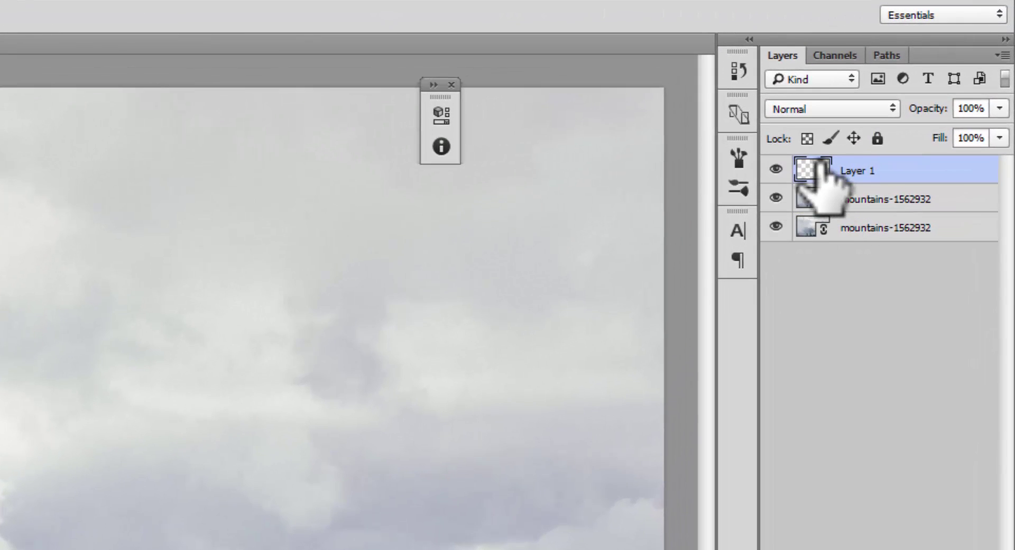
{"action": "key", "text": "ctrl+z"}
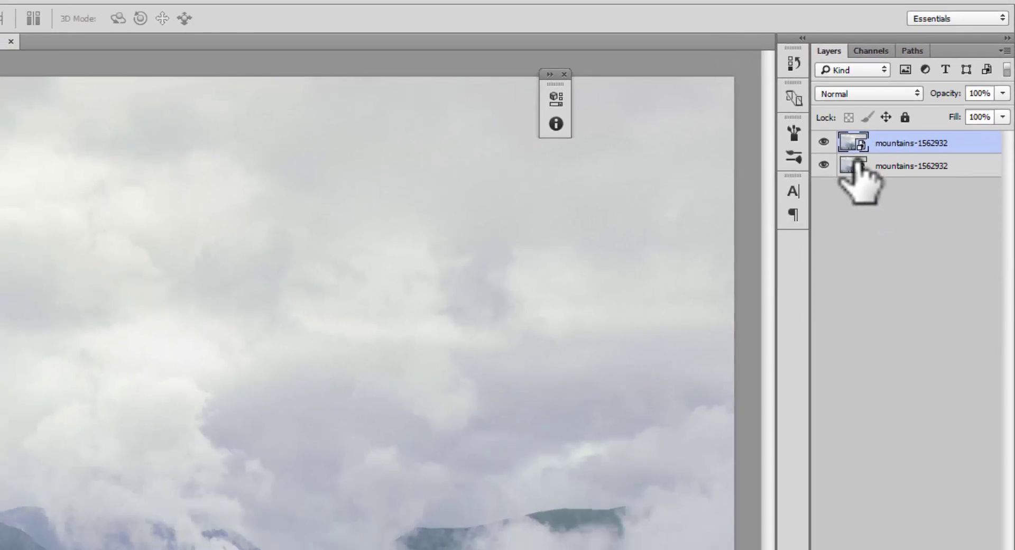
{"action": "key", "text": "Delete"}
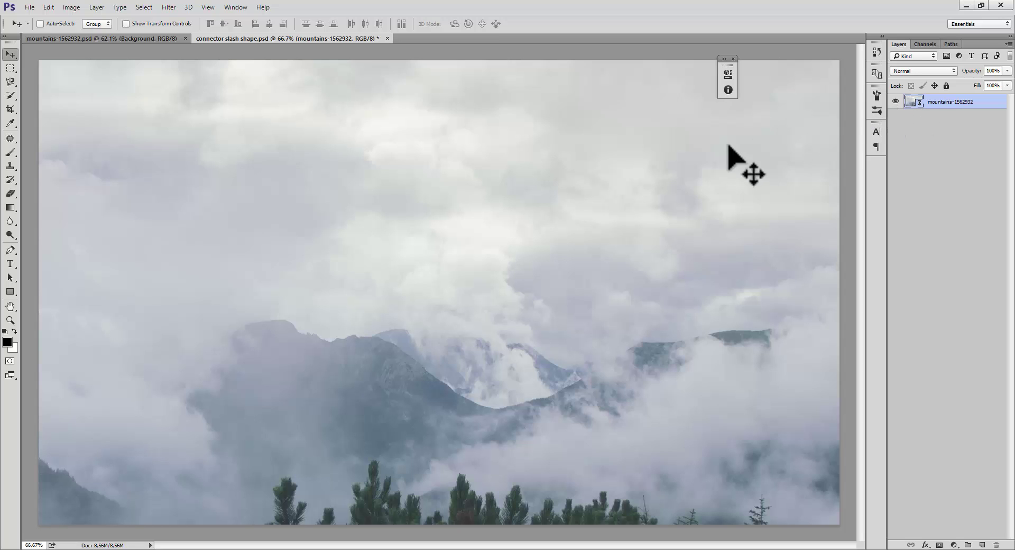
Paint a soft white glow on mountains-1562932.psd, then flip between the two document tabs
{"action": "key", "text": "ctrl+Tab"}
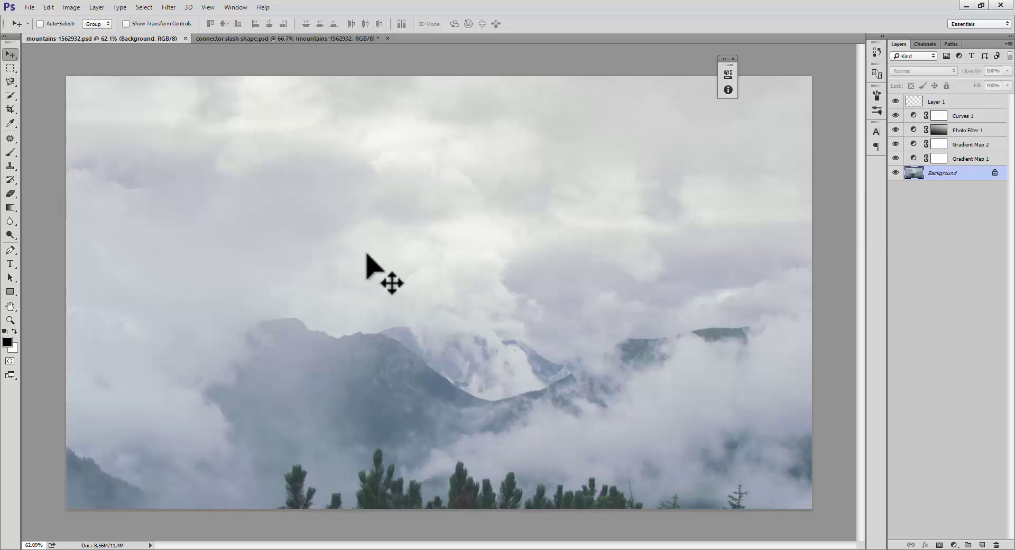
{"action": "key", "text": "b"}
{"action": "key", "text": "x"}
{"action": "left_click", "coordinate": [378, 246]}
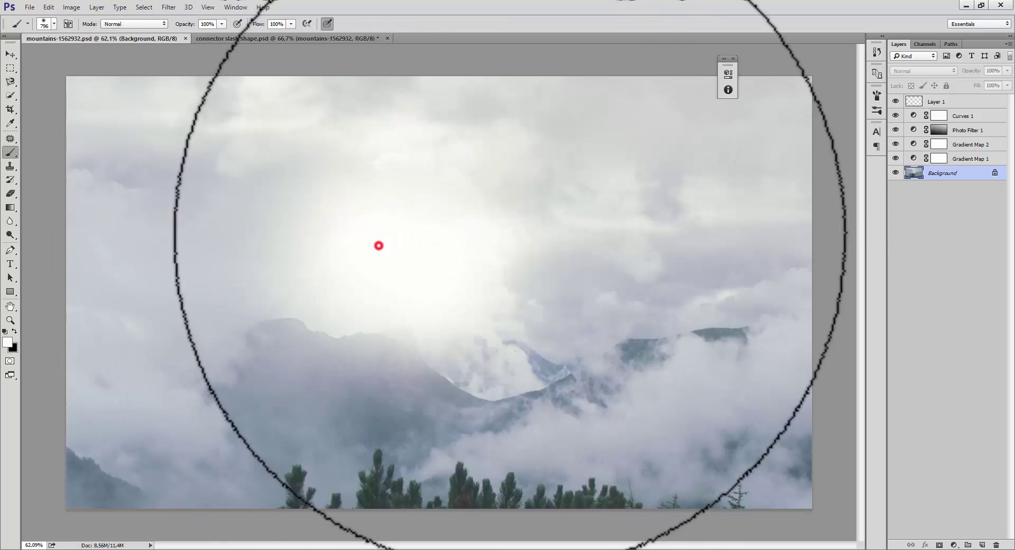
{"action": "mouse_move", "coordinate": [502, 169]}
{"action": "left_mouse_down"}
{"action": "mouse_move", "coordinate": [557, 227]}
{"action": "mouse_move", "coordinate": [461, 227]}
{"action": "left_mouse_up"}
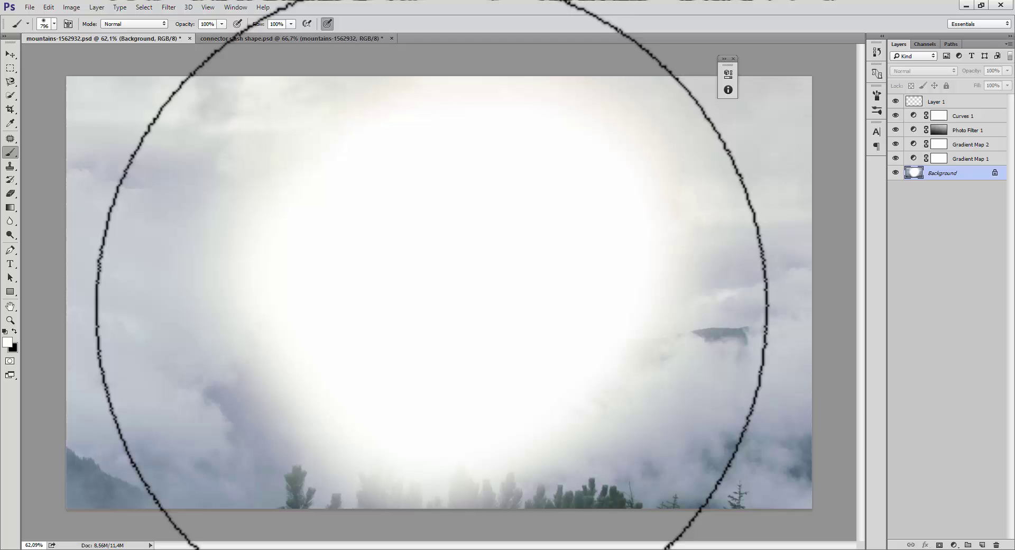
{"action": "left_click", "coordinate": [267, 38]}
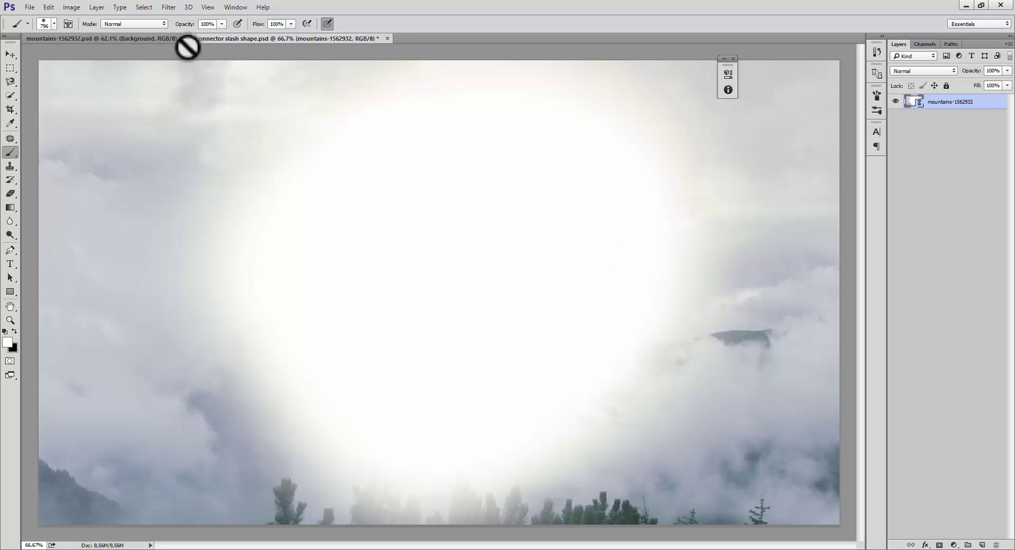
{"action": "left_click", "coordinate": [165, 39]}
Undo the white glow and save the mountains document
{"action": "key", "text": "ctrl+z"}
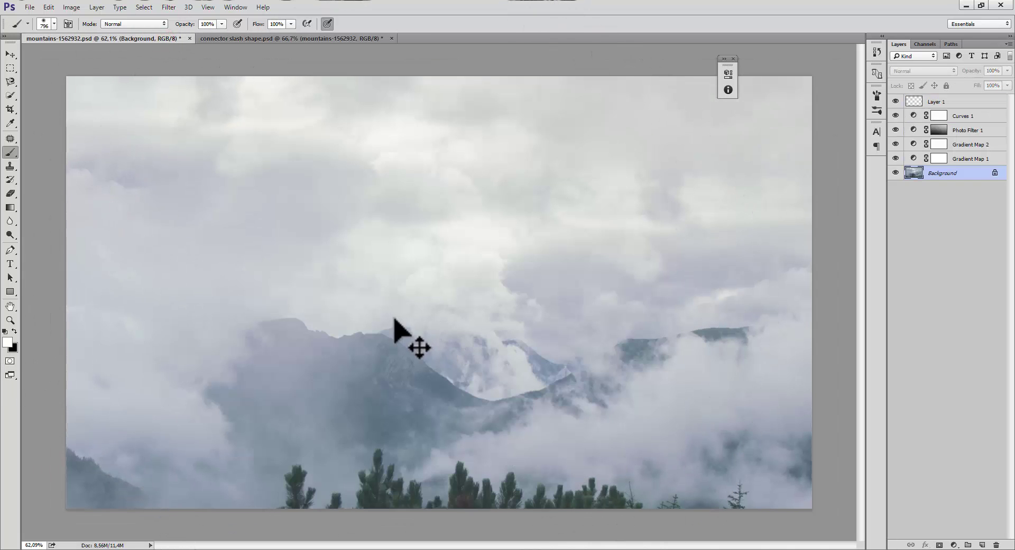
{"action": "key", "text": "ctrl+s"}
{"action": "left_click", "coordinate": [268, 39]}
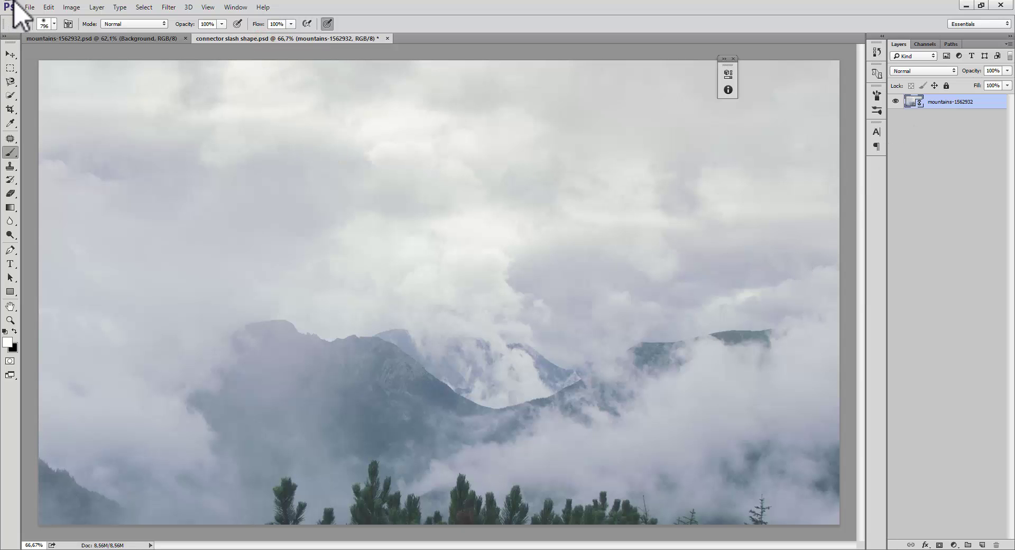
Place mountains-1562932 as a second linked layer in connector slash shape
{"action": "left_click", "coordinate": [31, 7]}
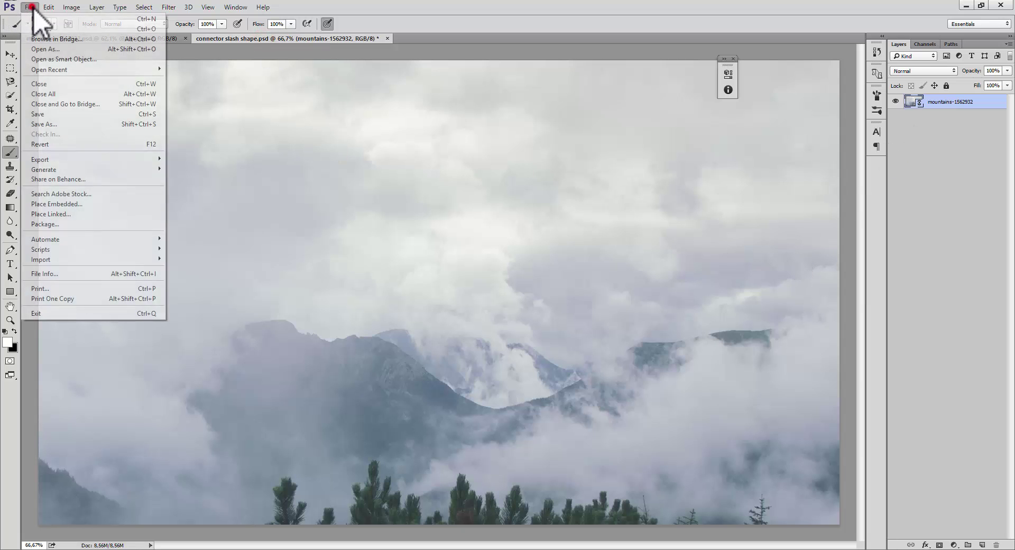
{"action": "left_click", "coordinate": [109, 214]}
{"action": "left_click", "coordinate": [288, 135]}
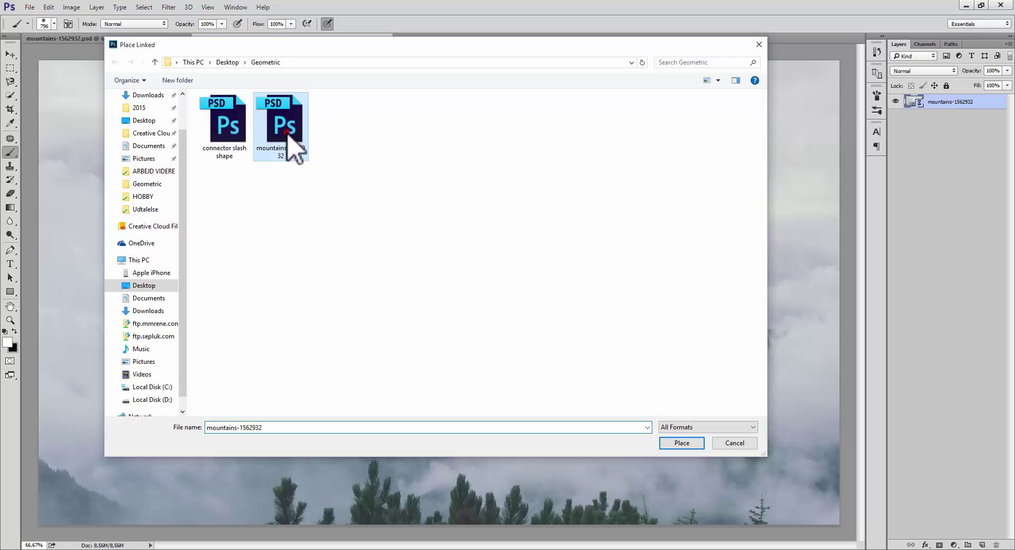
{"action": "double_click", "coordinate": [288, 135]}
{"action": "key", "text": "Return"}
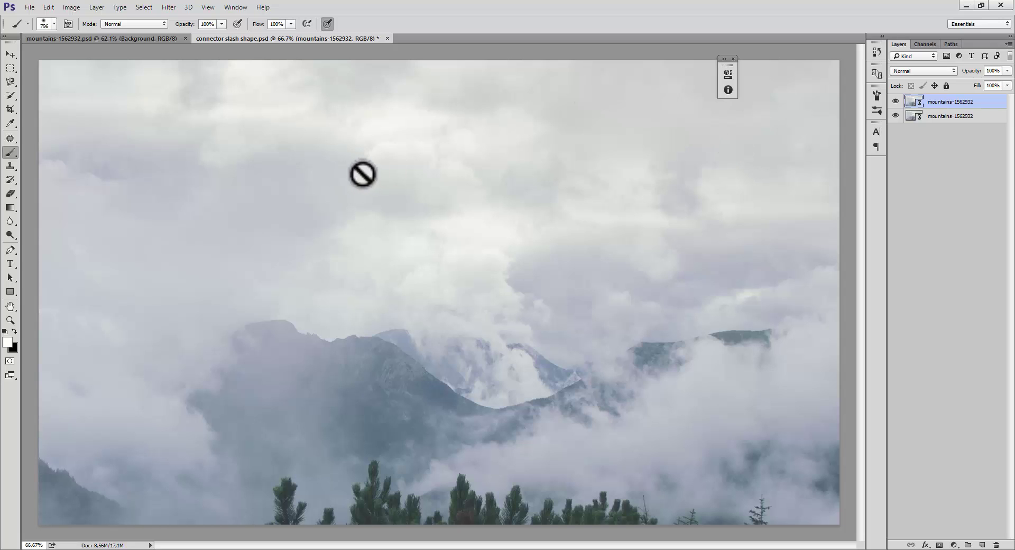
{"action": "left_click", "coordinate": [10, 291]}
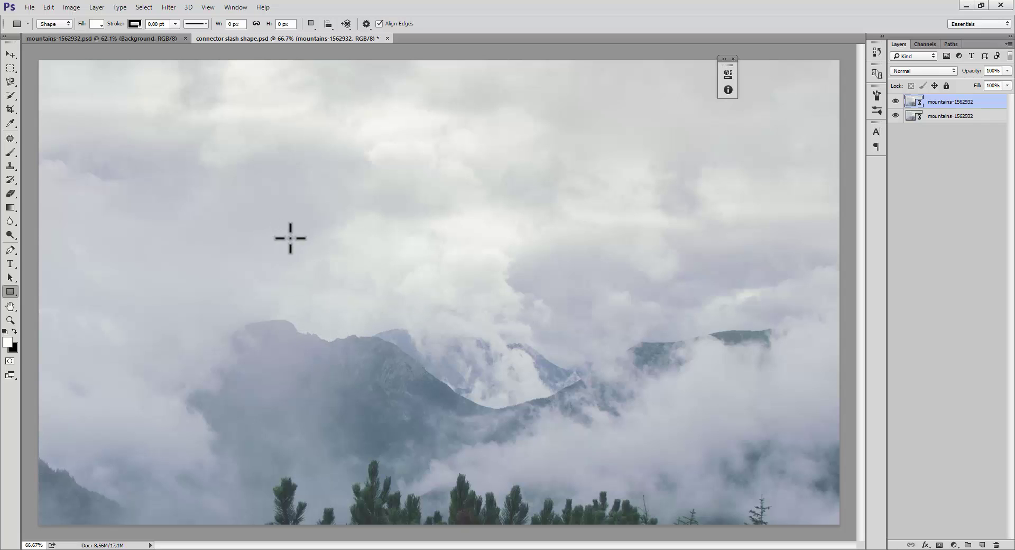
Add an empty Layer 1 and pick the Rectangle Tool in Shape mode
{"action": "key", "text": "ctrl+shift+alt+n"}
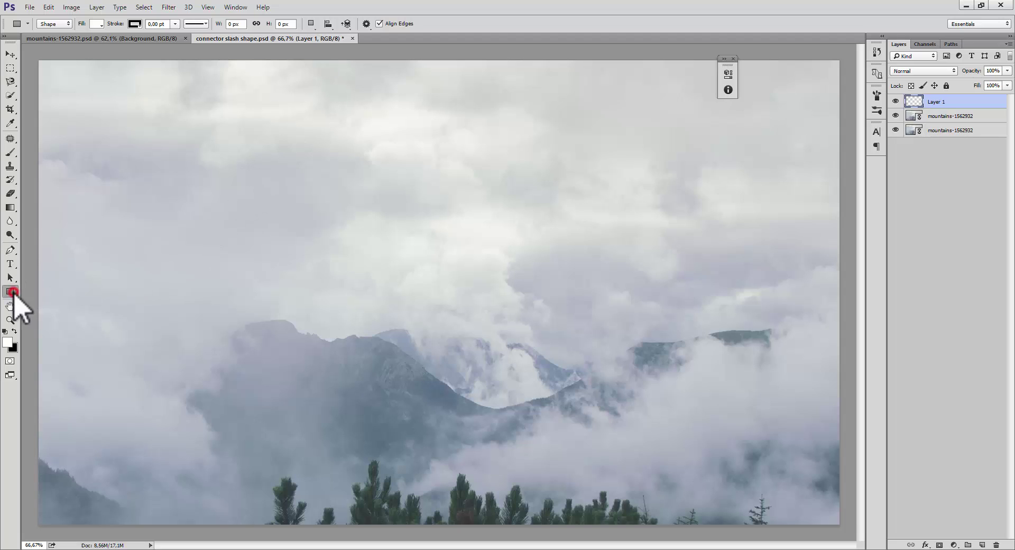
{"action": "left_click", "coordinate": [11, 292]}
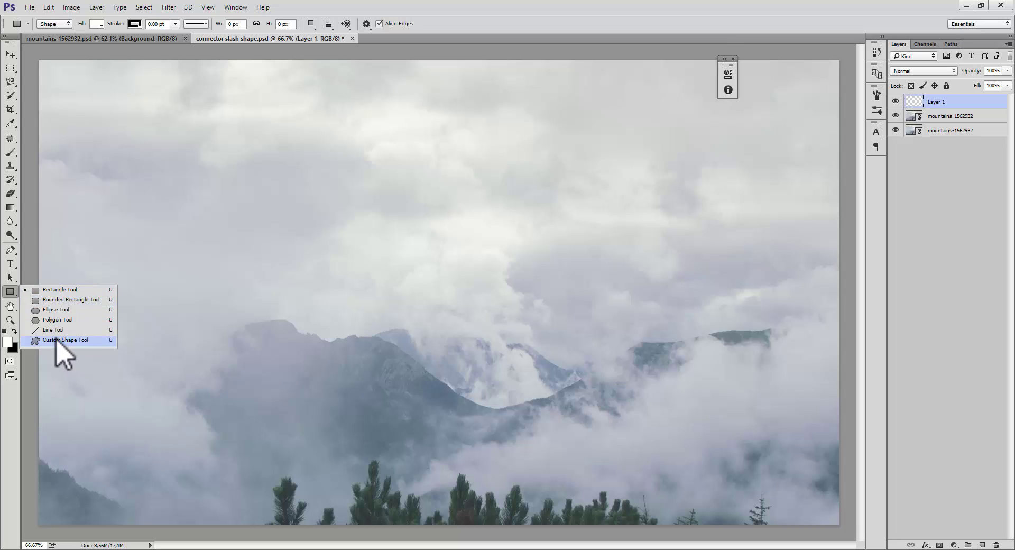
{"action": "left_click", "coordinate": [61, 289]}
{"action": "left_click", "coordinate": [15, 291]}
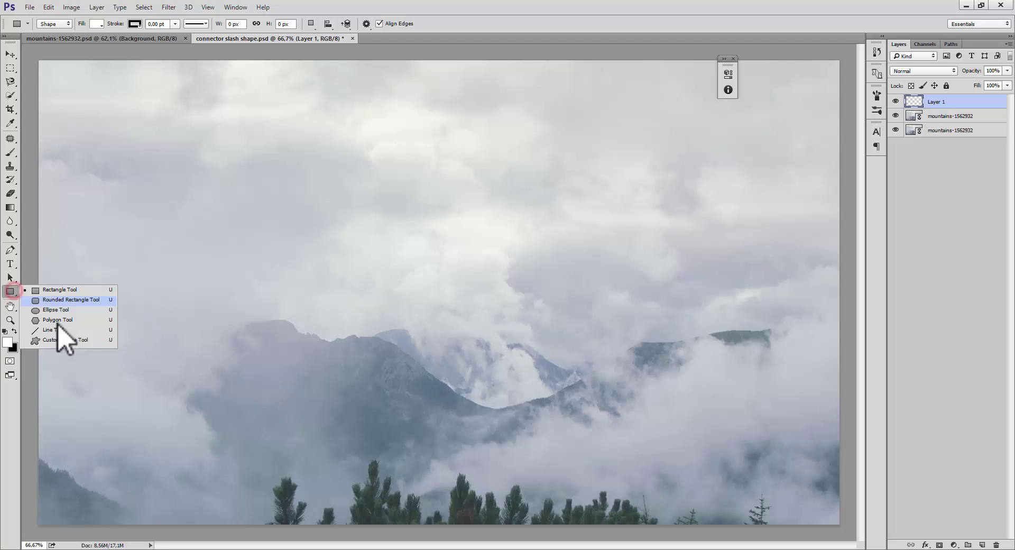
{"action": "left_click", "coordinate": [61, 289]}
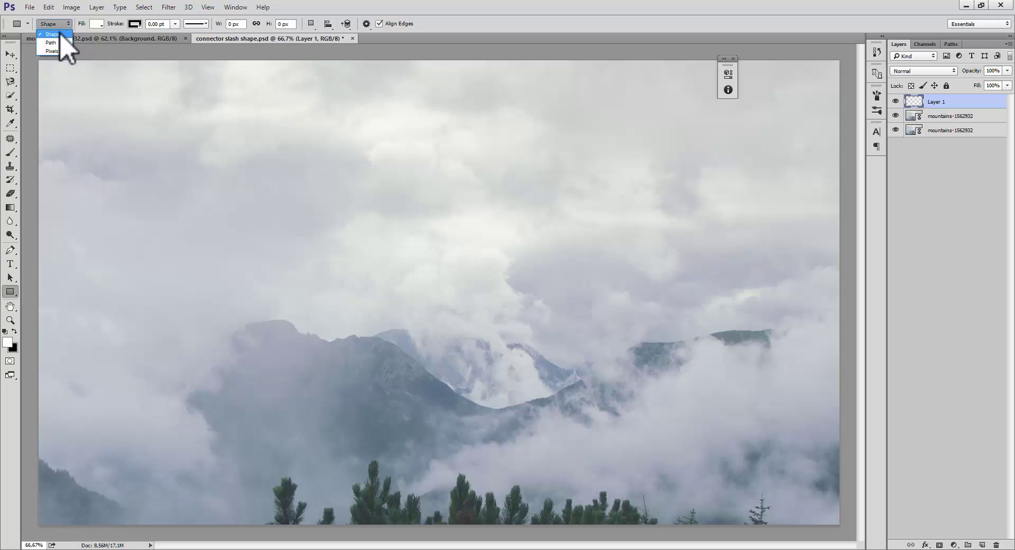
{"action": "left_click", "coordinate": [59, 35]}
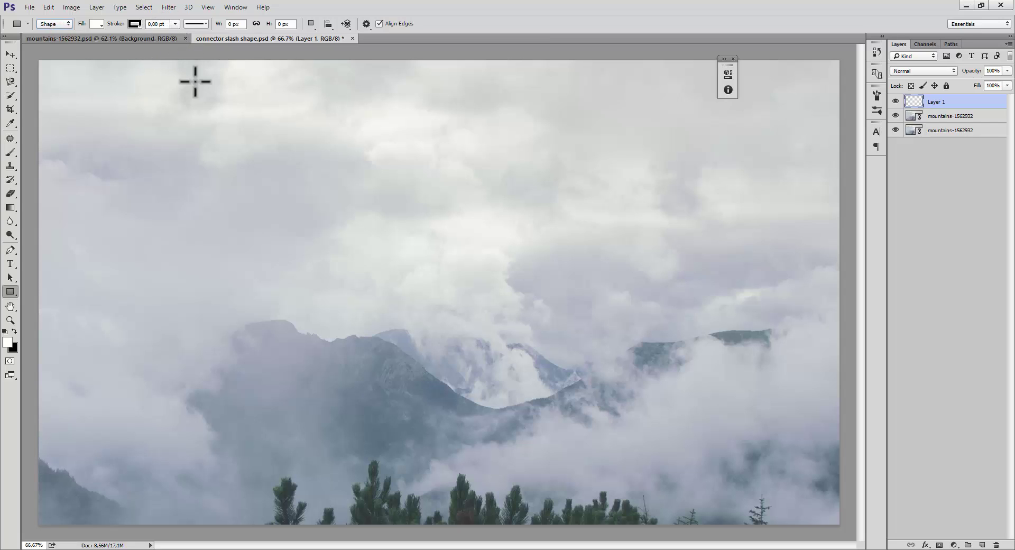
Draw a tall white rectangle over the mountains and drag it roughly into place
{"action": "left_click_drag", "start_coordinate": [283, 224], "coordinate": [428, 473]}
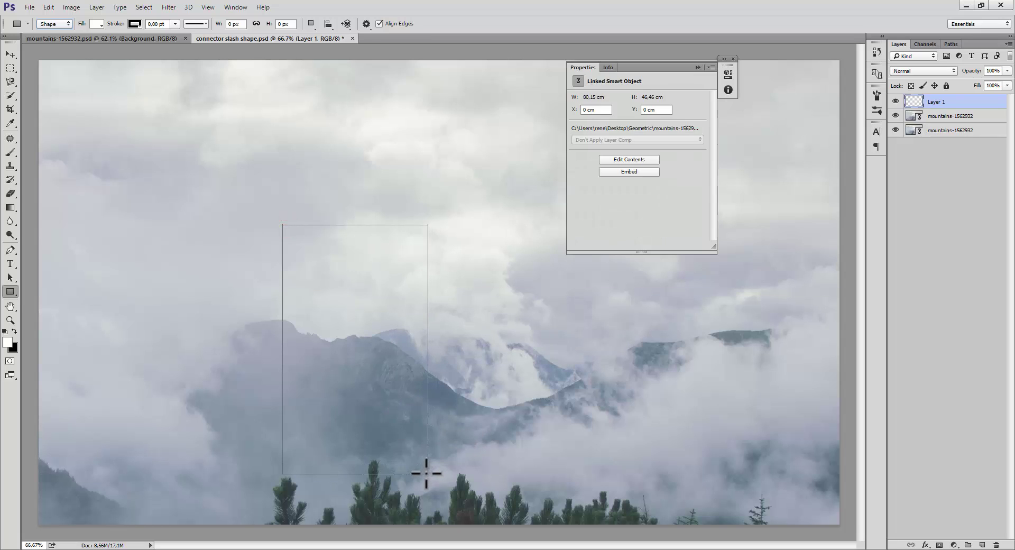
{"action": "left_click", "coordinate": [17, 53]}
{"action": "left_click_drag", "start_coordinate": [459, 368], "coordinate": [531, 328]}
{"action": "left_click_drag", "start_coordinate": [375, 267], "coordinate": [349, 258]}
Centre the rectangle vertically and horizontally on the whole canvas, then deselect
{"action": "key", "text": "ctrl"}
{"action": "key", "text": "ctrl+a"}
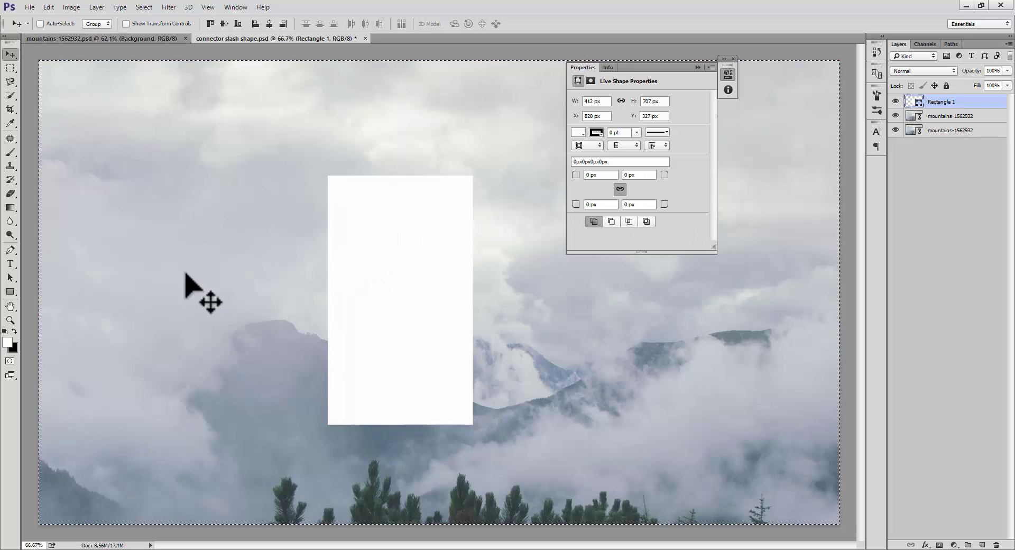
{"action": "left_click", "coordinate": [11, 54]}
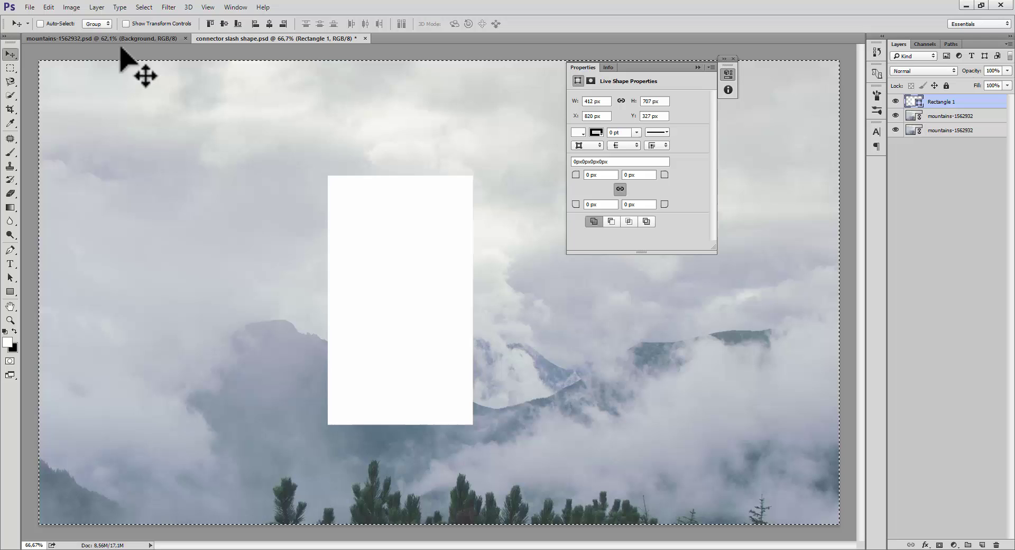
{"action": "left_click", "coordinate": [226, 23]}
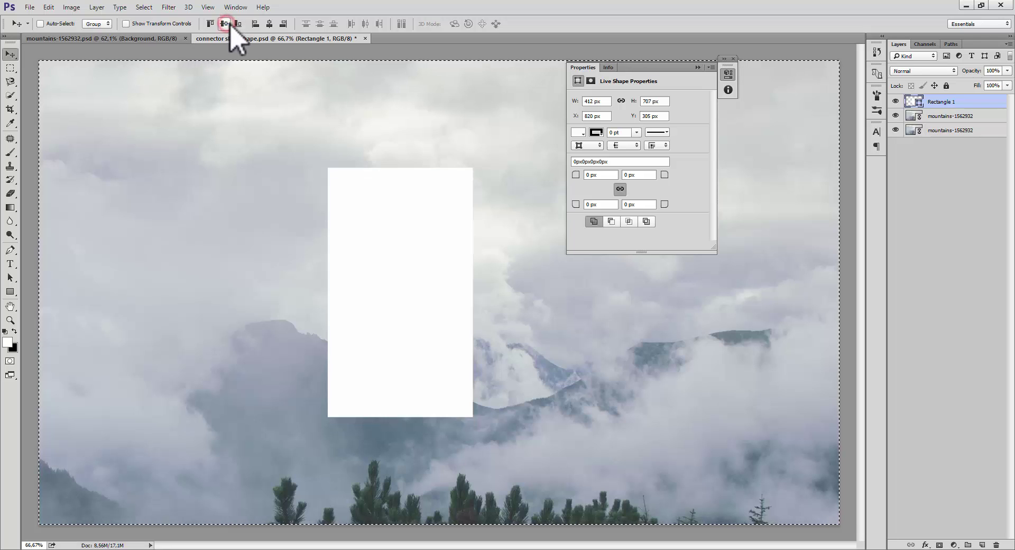
{"action": "left_click", "coordinate": [269, 24]}
{"action": "key", "text": "ctrl+d"}
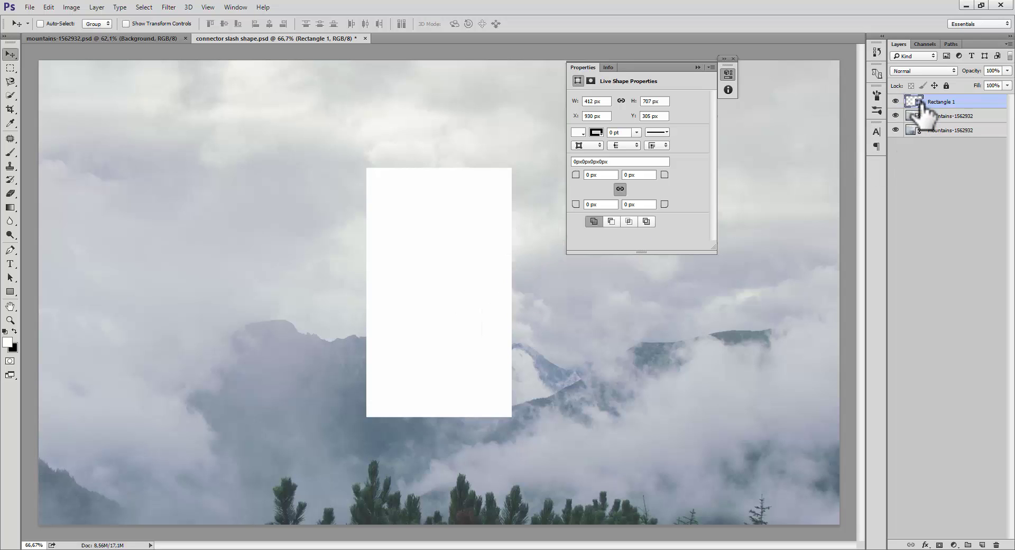
Skew the white rectangle into a parallelogram slanting down to the right
{"action": "key", "text": "ctrl+t"}
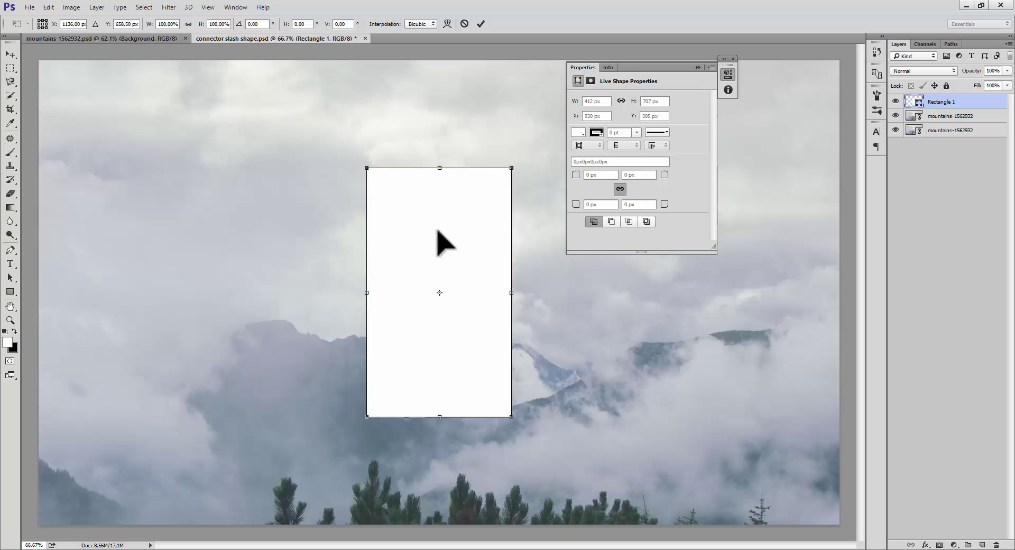
{"action": "right_click", "coordinate": [261, 242]}
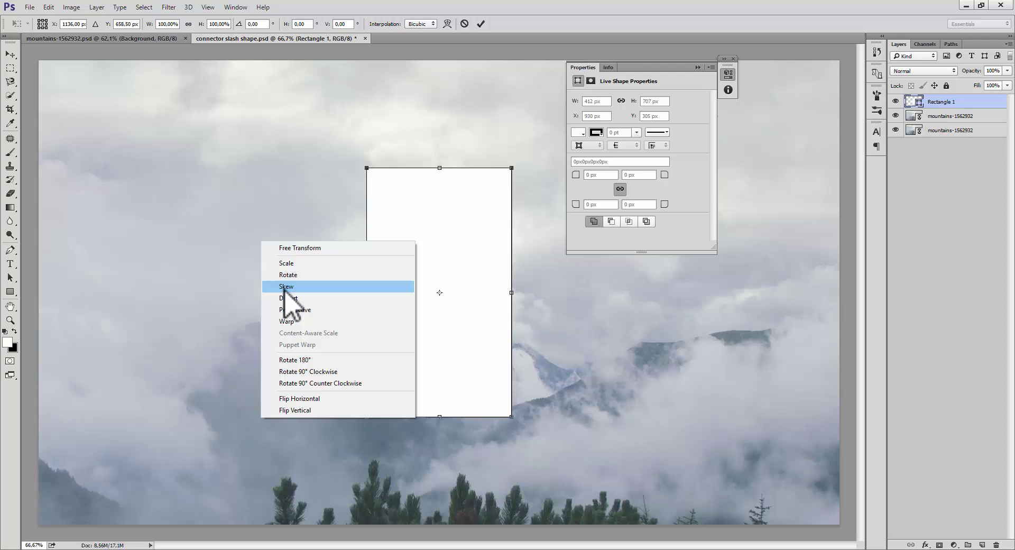
{"action": "left_click", "coordinate": [285, 287]}
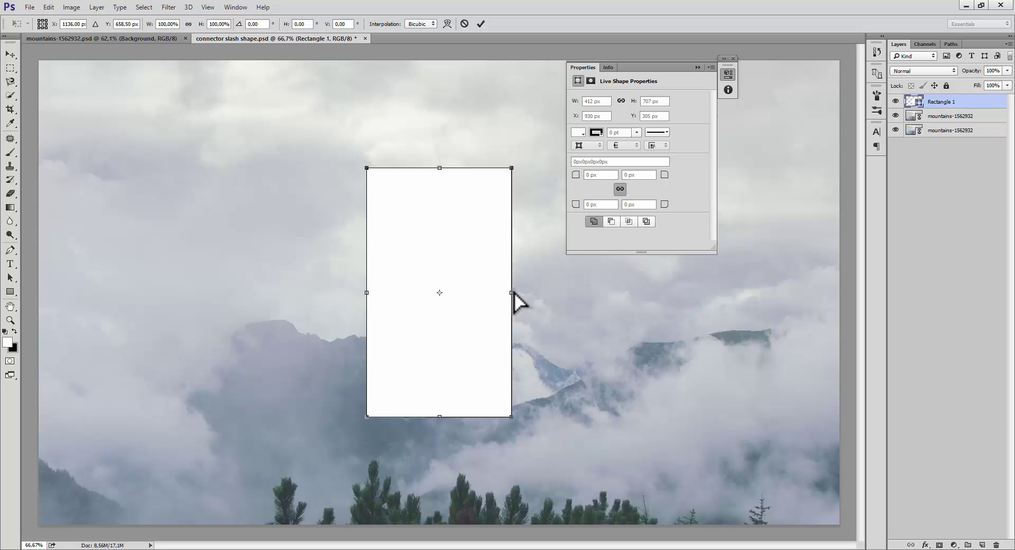
{"action": "left_click_drag", "start_coordinate": [511, 292], "coordinate": [493, 269]}
{"action": "key", "text": "ctrl+z"}
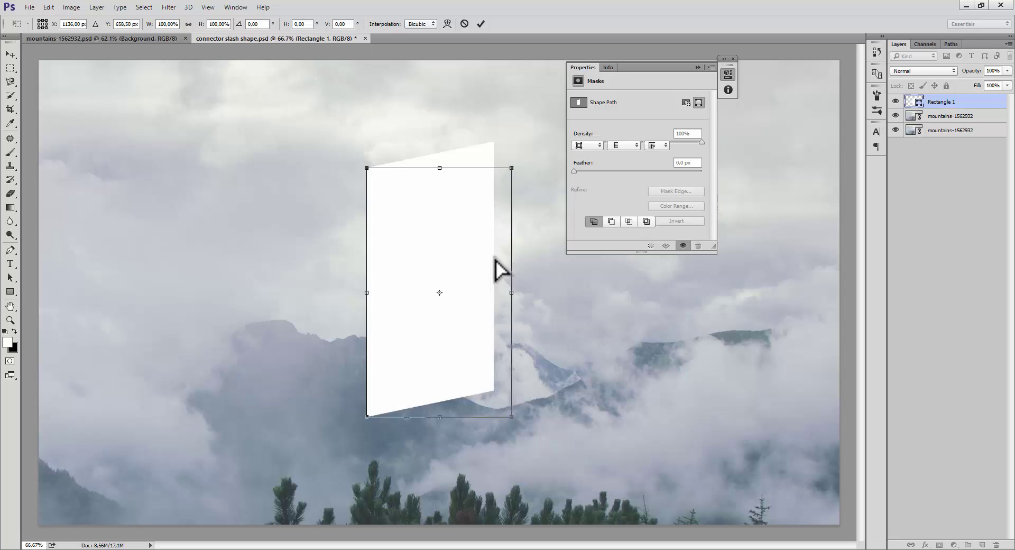
{"action": "left_click_drag", "start_coordinate": [512, 170], "coordinate": [500, 406]}
{"action": "key", "text": "ctrl+z"}
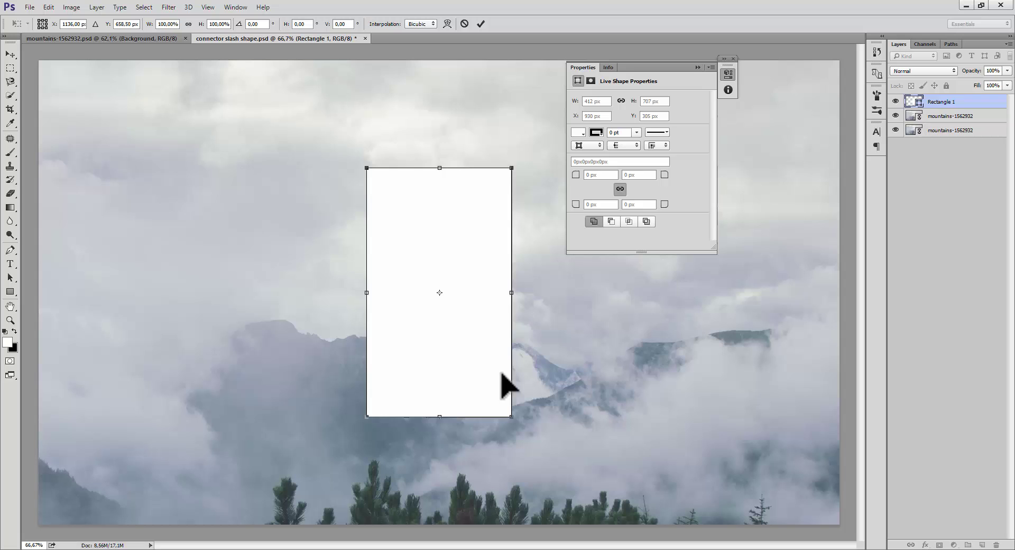
{"action": "left_click_drag", "start_coordinate": [512, 292], "coordinate": [508, 404]}
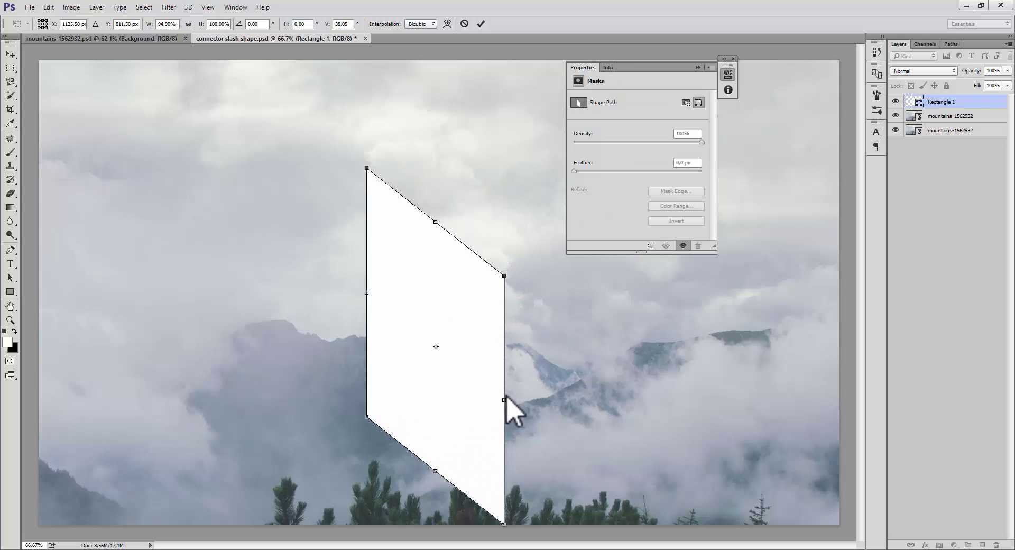
{"action": "key", "text": "Return"}
Re-centre the parallelogram vertically and horizontally on the canvas, then deselect
{"action": "key", "text": "ctrl+a"}
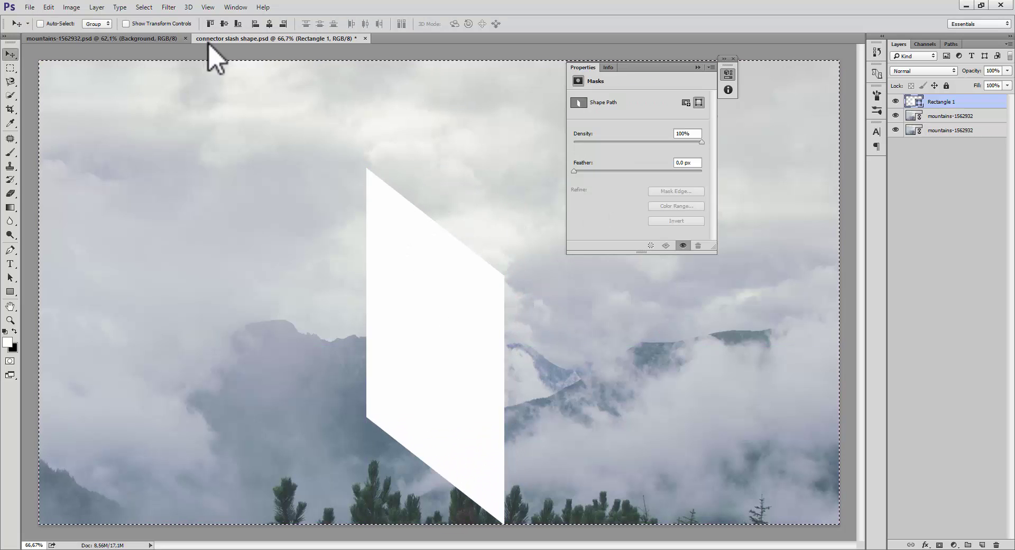
{"action": "left_click", "coordinate": [224, 24]}
{"action": "left_click", "coordinate": [268, 24]}
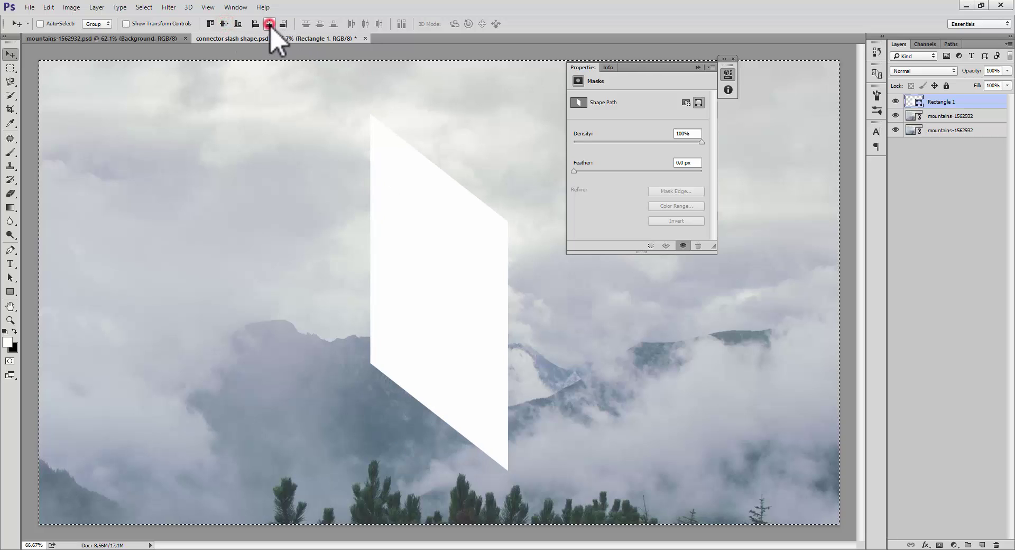
{"action": "key", "text": "ctrl+d"}
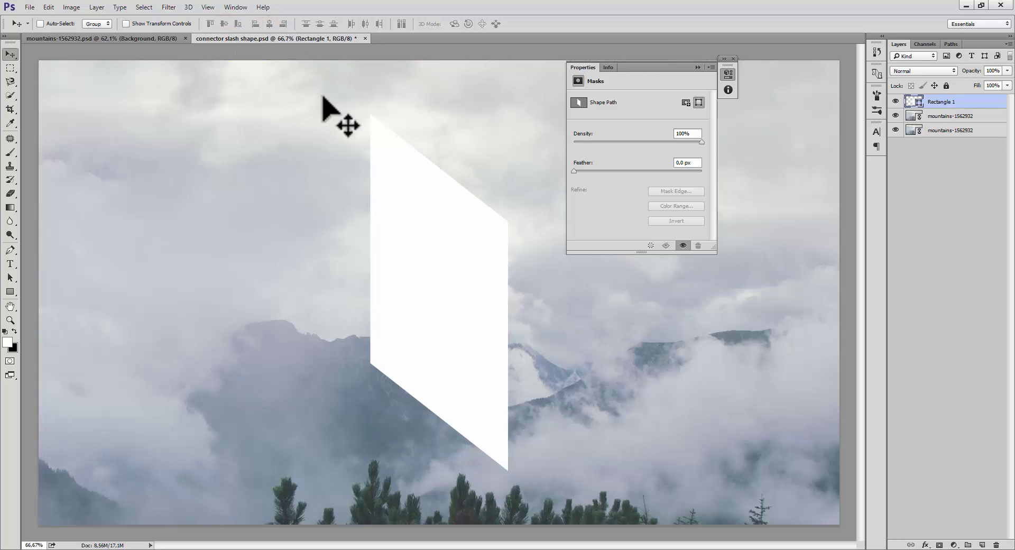
Move the middle mountains-1562932 layer above Rectangle 1 and clip it to the shape
{"action": "left_click", "coordinate": [940, 116]}
{"action": "left_click_drag", "start_coordinate": [913, 119], "coordinate": [915, 98]}
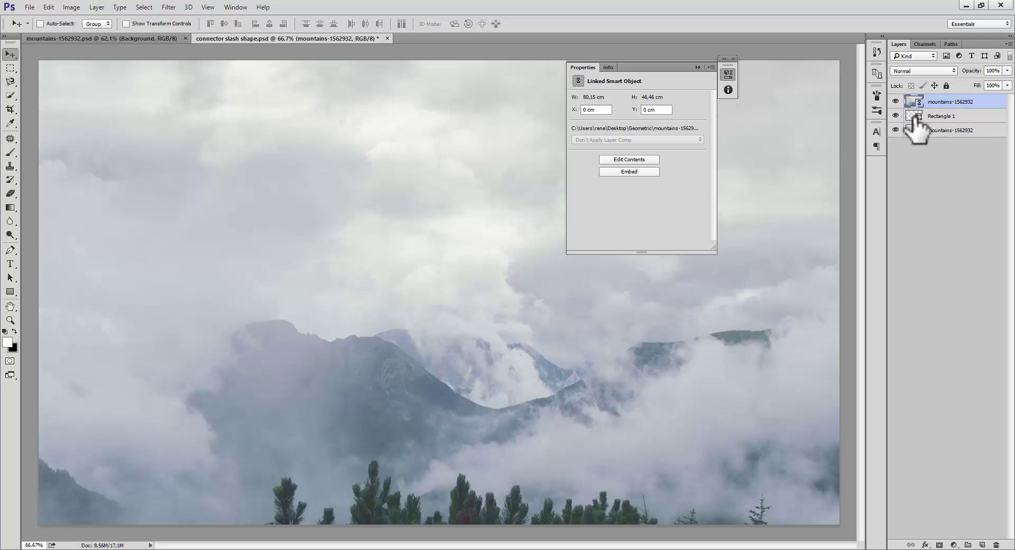
{"action": "right_click", "coordinate": [929, 108]}
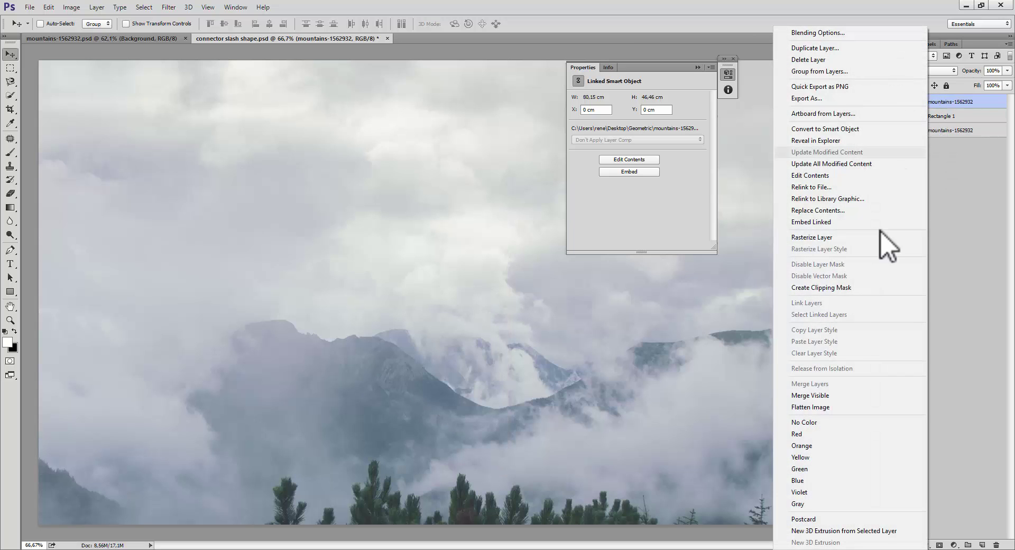
{"action": "left_click", "coordinate": [850, 289]}
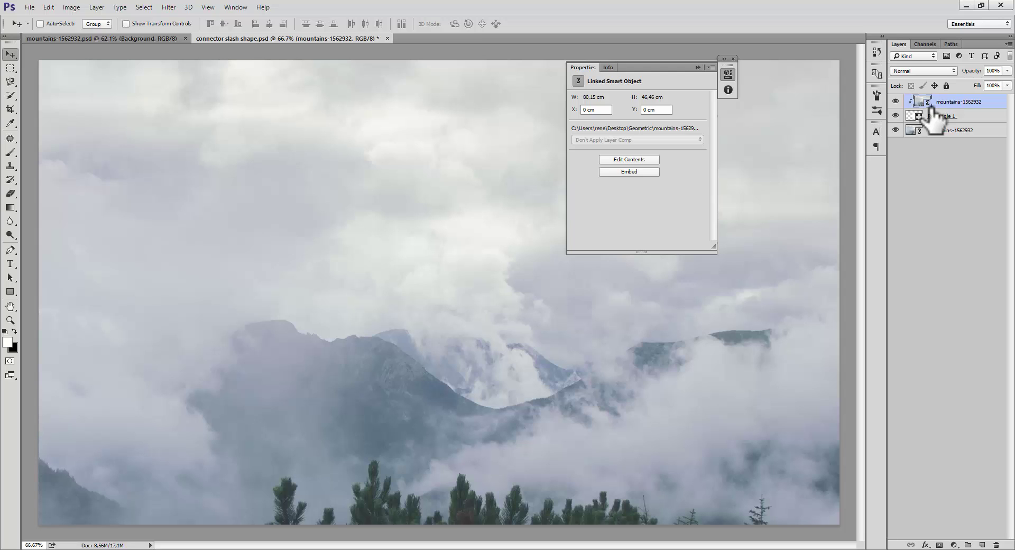
{"action": "left_click_drag", "start_coordinate": [917, 109], "coordinate": [912, 98]}
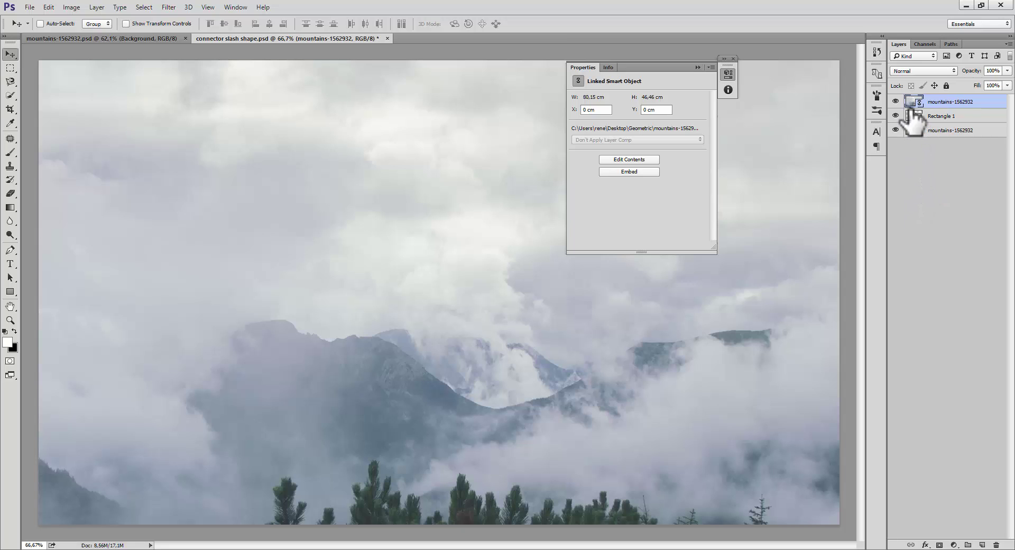
{"action": "left_click_drag", "start_coordinate": [911, 109], "coordinate": [911, 106]}
{"action": "left_click", "coordinate": [910, 108], "text": "alt"}
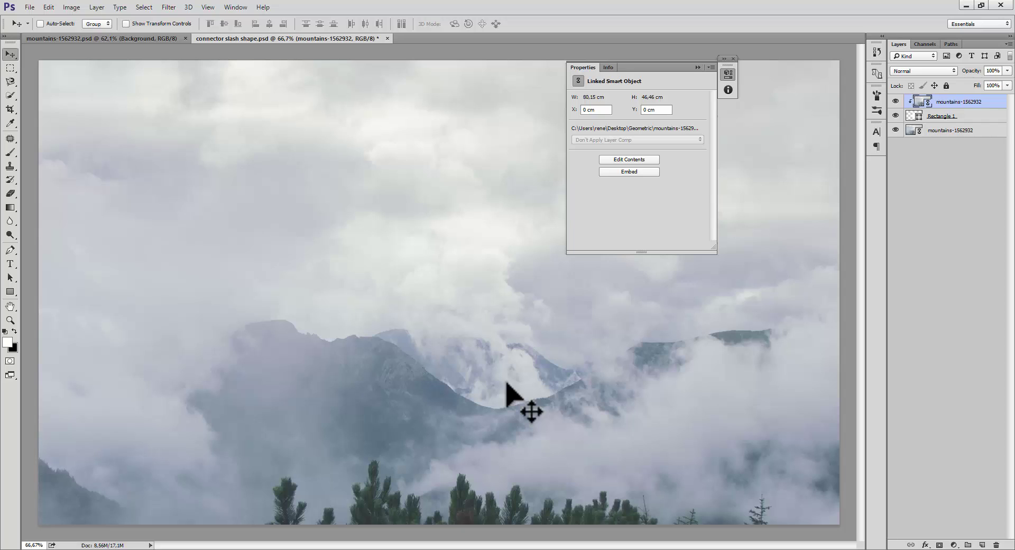
Collapse the Properties panel and reselect the clipped photo copy layer
{"action": "left_click", "coordinate": [917, 117]}
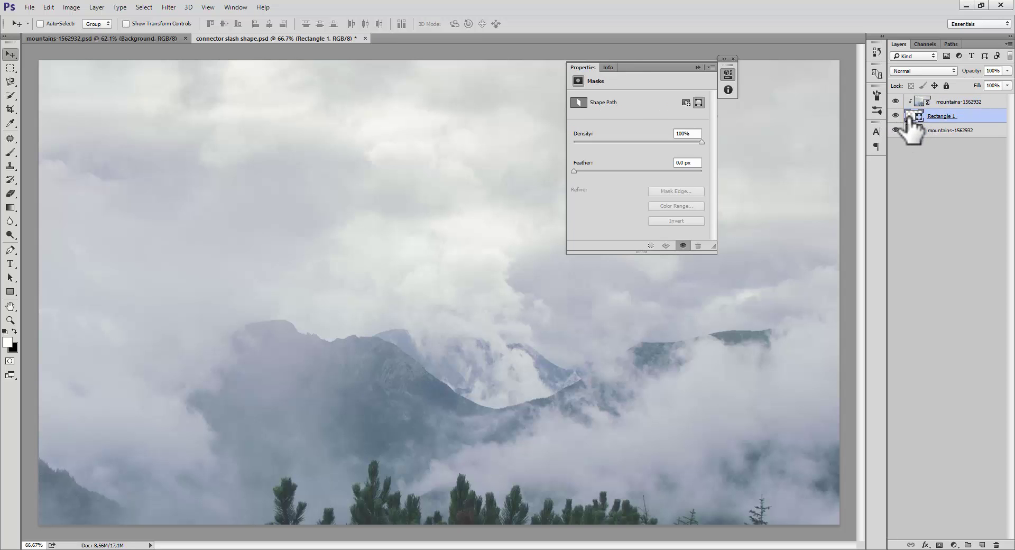
{"action": "left_click", "coordinate": [695, 68]}
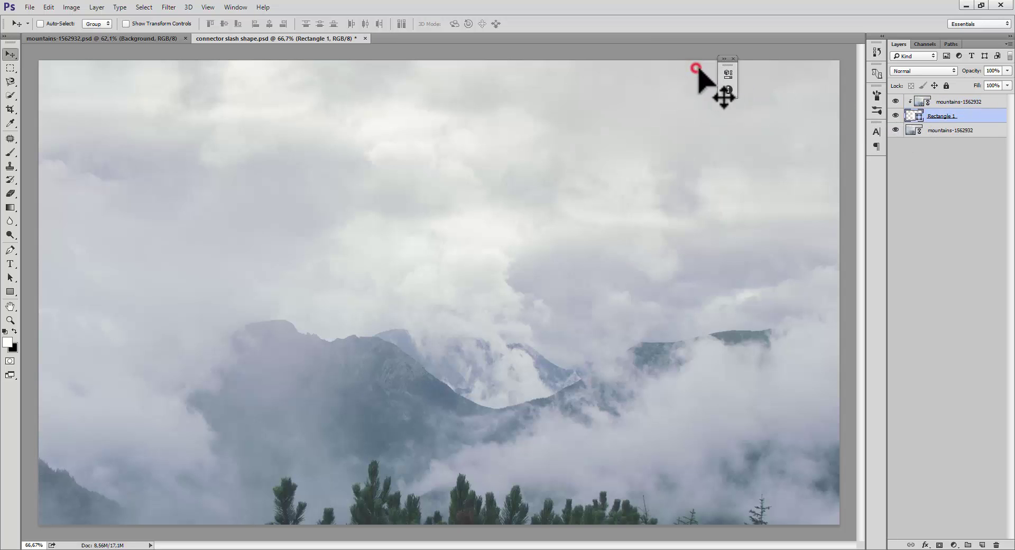
{"action": "left_click", "coordinate": [922, 102]}
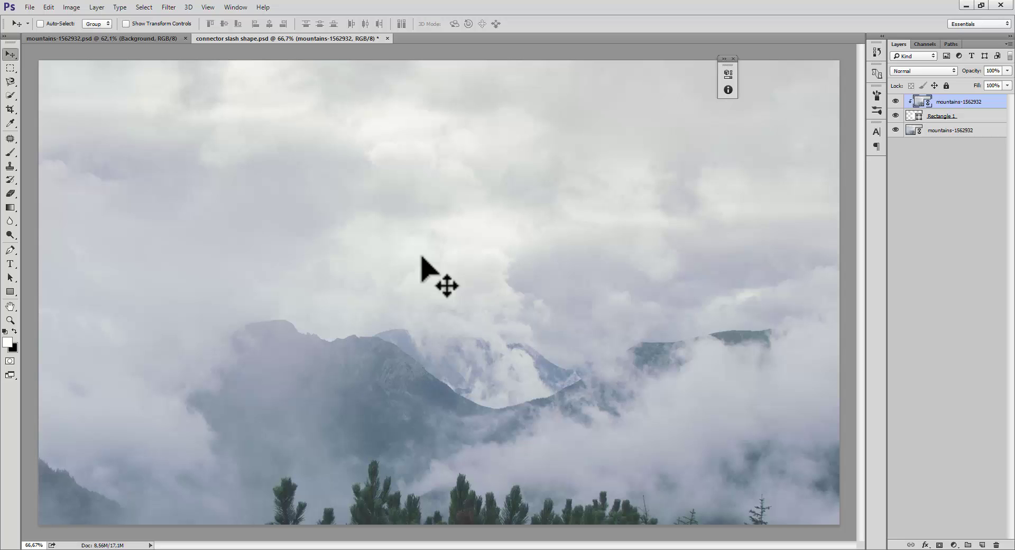
Flip the clipped photo copy horizontally
{"action": "key", "text": "ctrl+t"}
{"action": "right_click", "coordinate": [387, 222]}
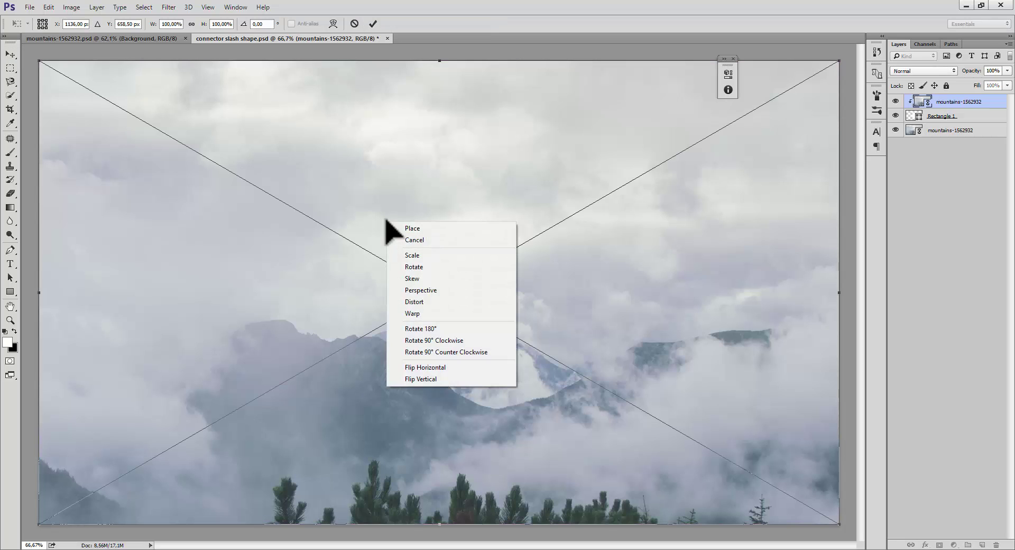
{"action": "left_click", "coordinate": [421, 367]}
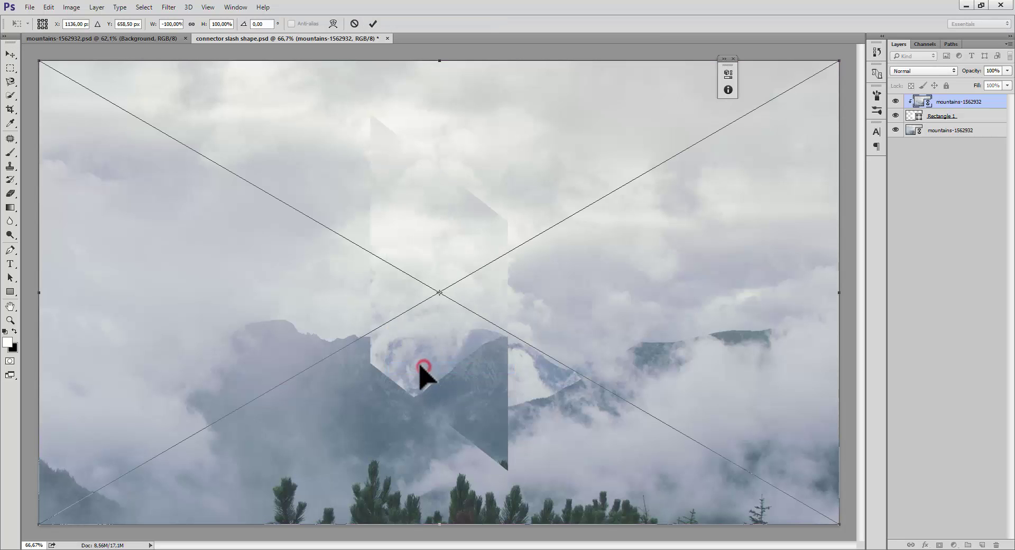
{"action": "key", "text": "Return"}
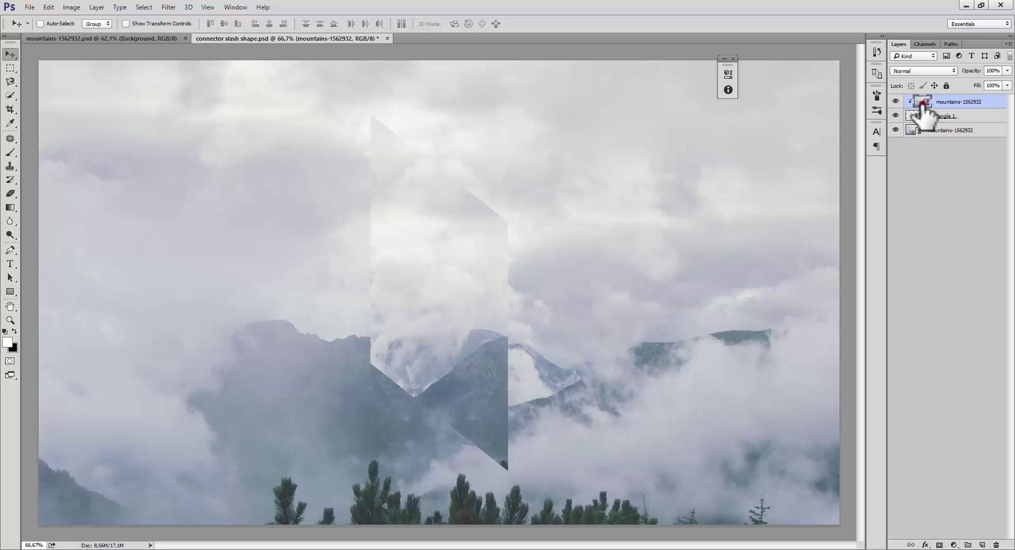
Flip the photo copy vertically and shift it down inside the parallelogram
{"action": "key", "text": "alt+e"}
{"action": "left_click", "coordinate": [644, 256]}
{"action": "key", "text": "ctrl+t"}
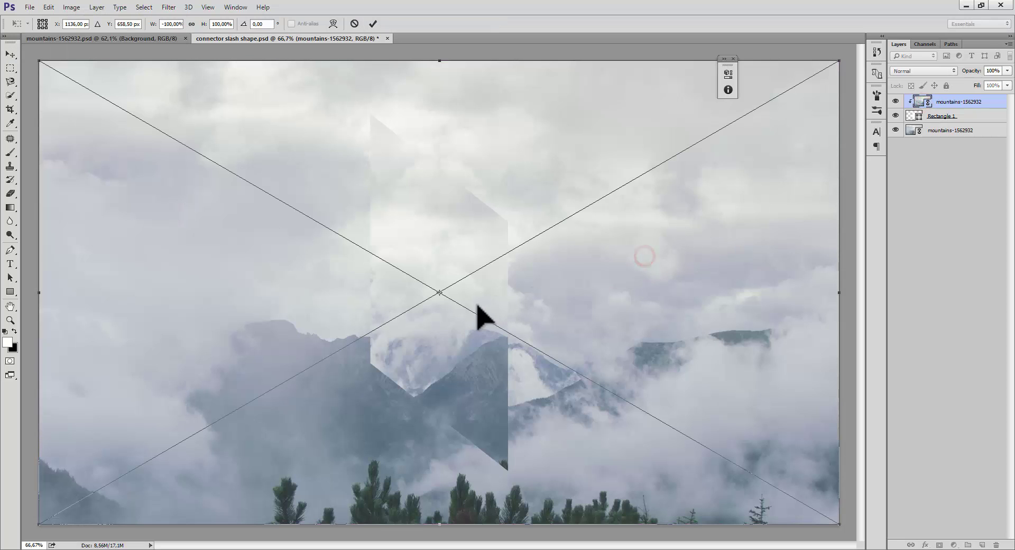
{"action": "right_click", "coordinate": [477, 309]}
{"action": "left_click", "coordinate": [512, 466]}
{"action": "left_click_drag", "start_coordinate": [479, 288], "coordinate": [483, 343]}
{"action": "key", "text": "Return"}
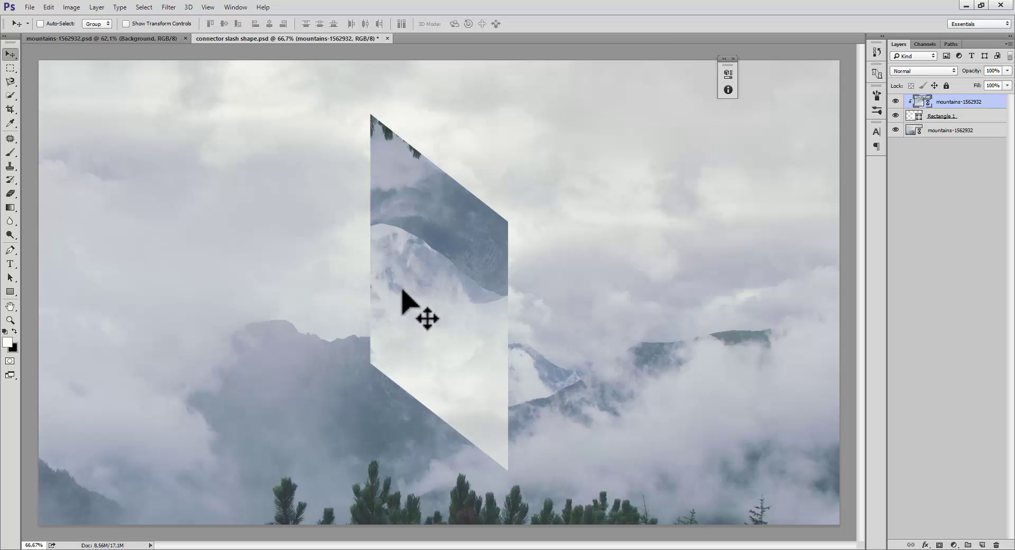
Scale Rectangle 1 to 74% and stretch its left and right sides into a wide slanted band
{"action": "left_click", "coordinate": [944, 116]}
{"action": "key", "text": "ctrl+t"}
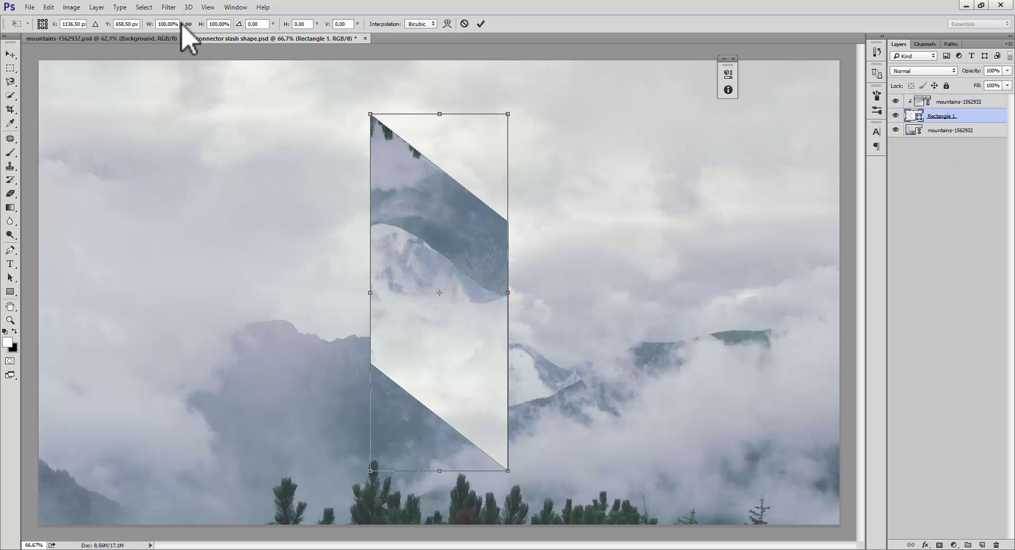
{"action": "left_click_drag", "start_coordinate": [148, 24], "coordinate": [150, 23]}
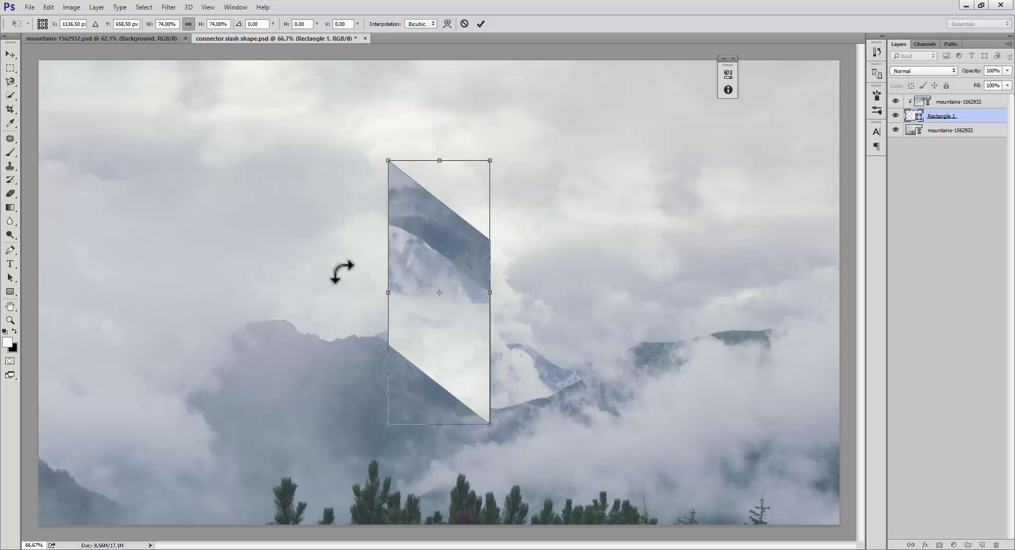
{"action": "left_click_drag", "start_coordinate": [386, 293], "coordinate": [83, 296]}
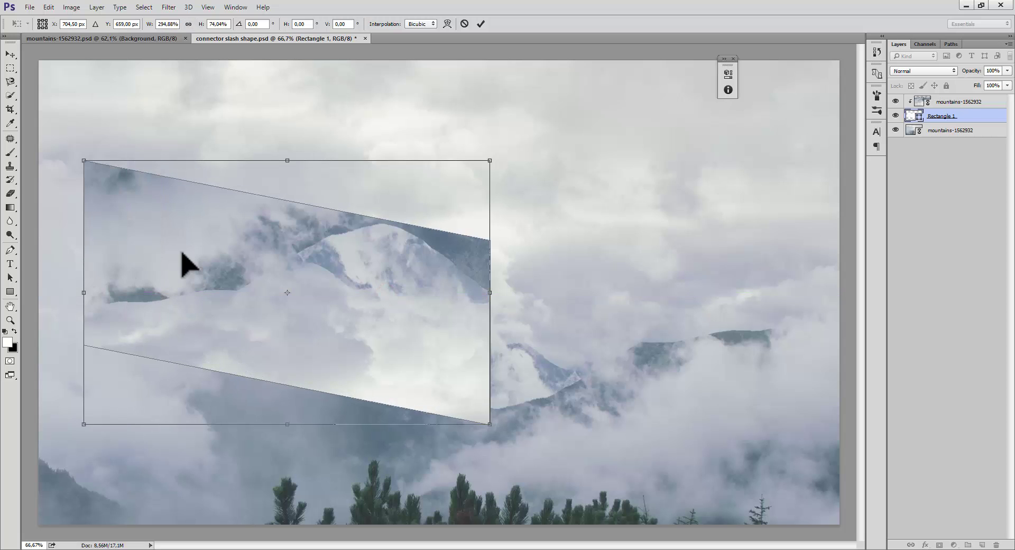
{"action": "left_click_drag", "start_coordinate": [490, 277], "coordinate": [788, 296]}
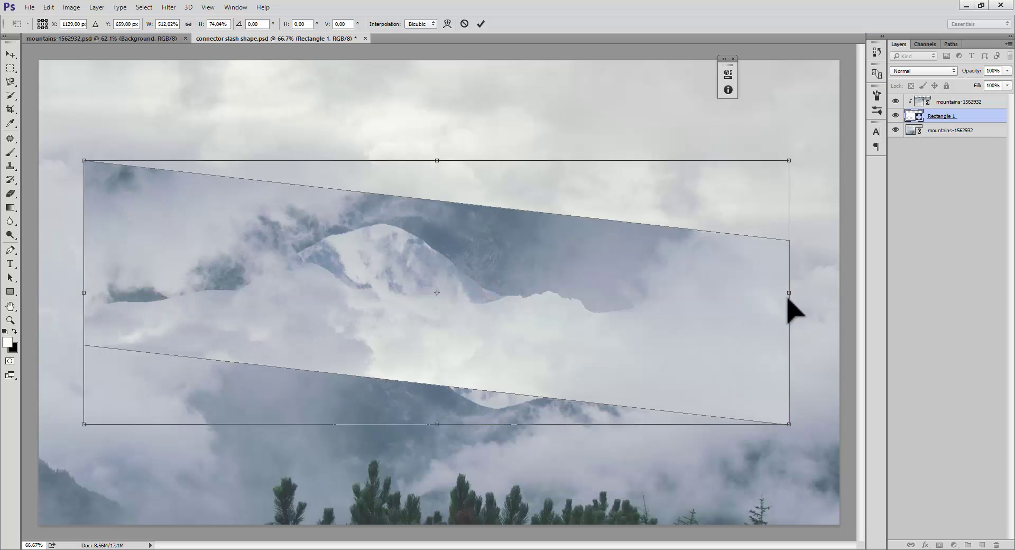
{"action": "key", "text": "Return"}
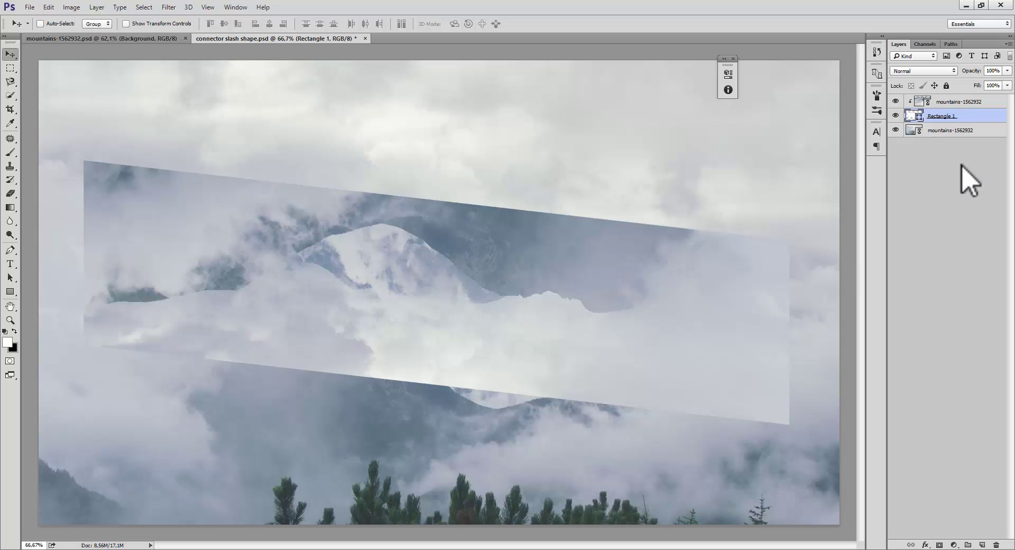
Shrink, rescale and reposition the flipped photo copy within the shape
{"action": "left_click", "coordinate": [918, 100]}
{"action": "key", "text": "ctrl+t"}
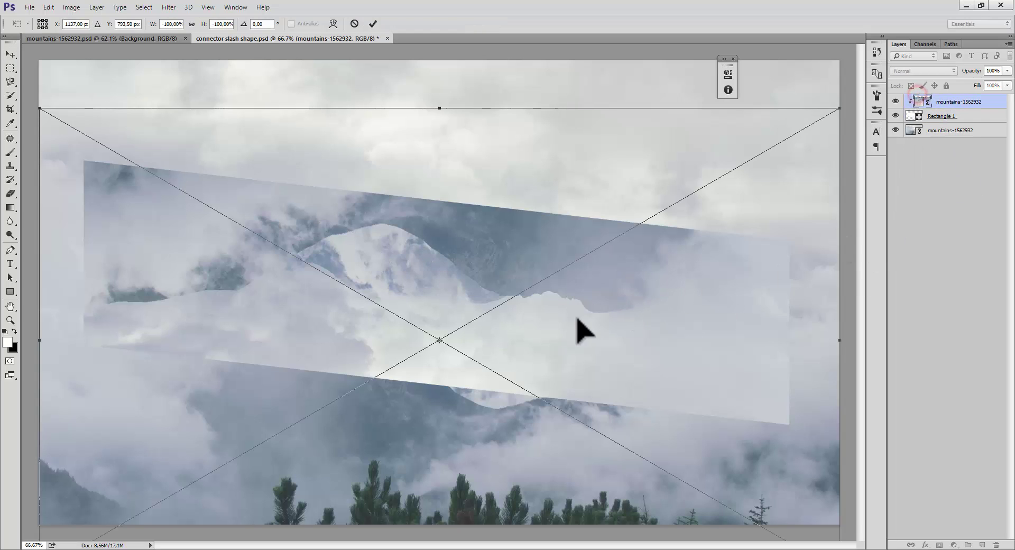
{"action": "key", "text": "ctrl+0"}
{"action": "left_click_drag", "start_coordinate": [687, 465], "coordinate": [317, 290]}
{"action": "key", "text": "Return"}
{"action": "key", "text": "ctrl+t"}
{"action": "key", "text": "Return"}
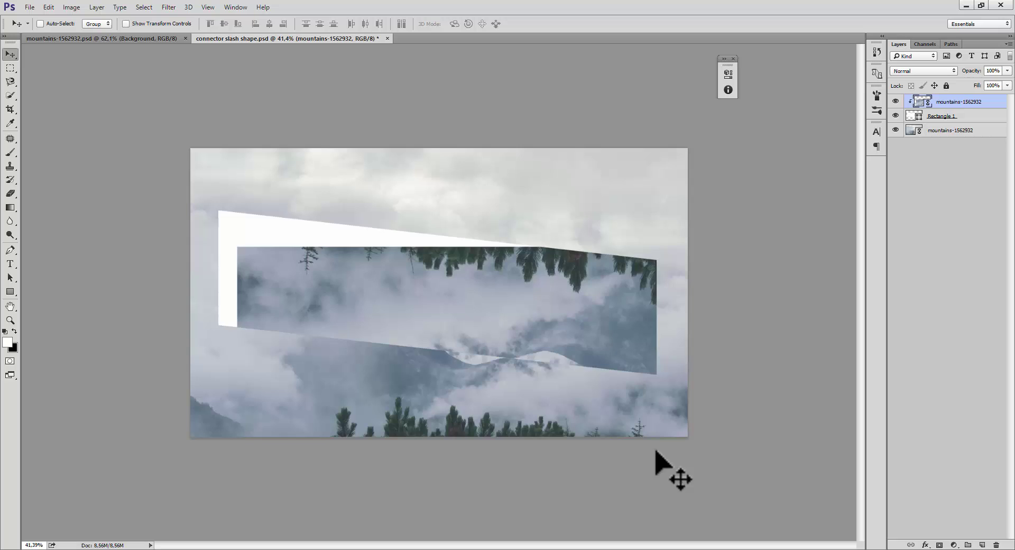
{"action": "left_click_drag", "start_coordinate": [609, 426], "coordinate": [483, 339]}
Undo back to the narrow parallelogram and nudge the photo copy into place
{"action": "scroll", "coordinate": [451, 322], "scroll_direction": "up", "scroll_amount": 3}
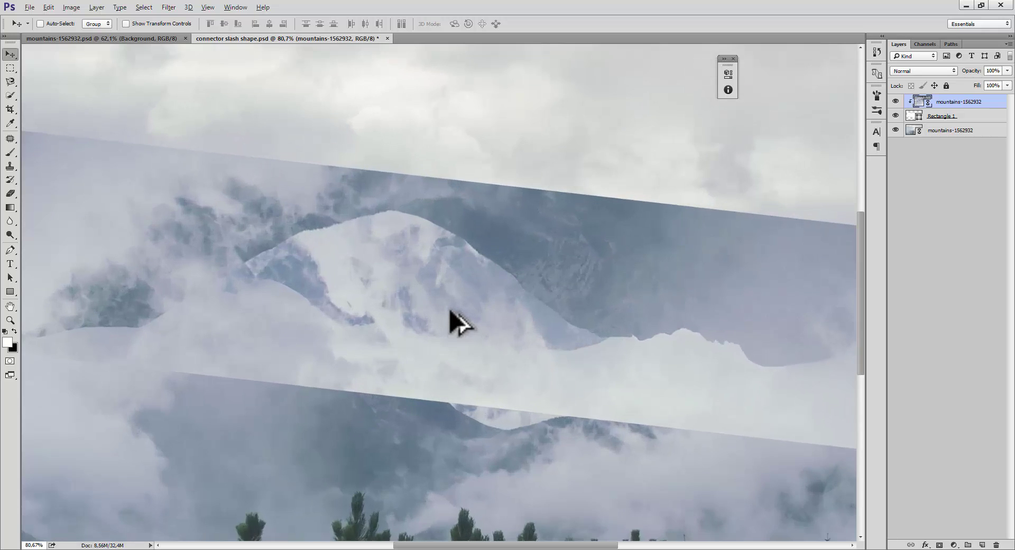
{"action": "scroll", "coordinate": [444, 355], "scroll_direction": "down", "scroll_amount": 1}
{"action": "key", "text": "ctrl+alt+z"}
{"action": "key", "text": "ctrl+alt+z"}
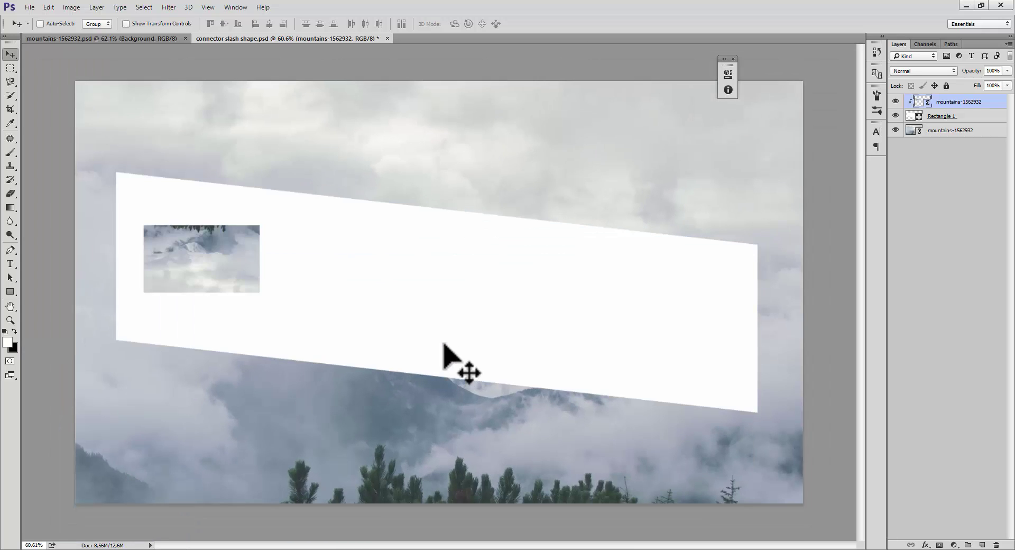
{"action": "left_click_drag", "start_coordinate": [265, 284], "coordinate": [149, 193]}
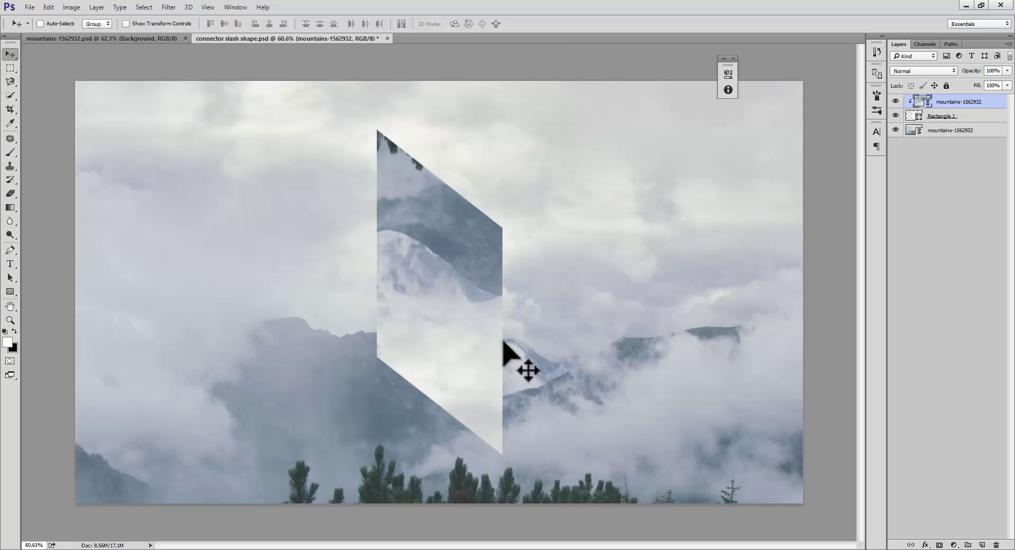
{"action": "left_click_drag", "start_coordinate": [482, 301], "coordinate": [474, 317]}
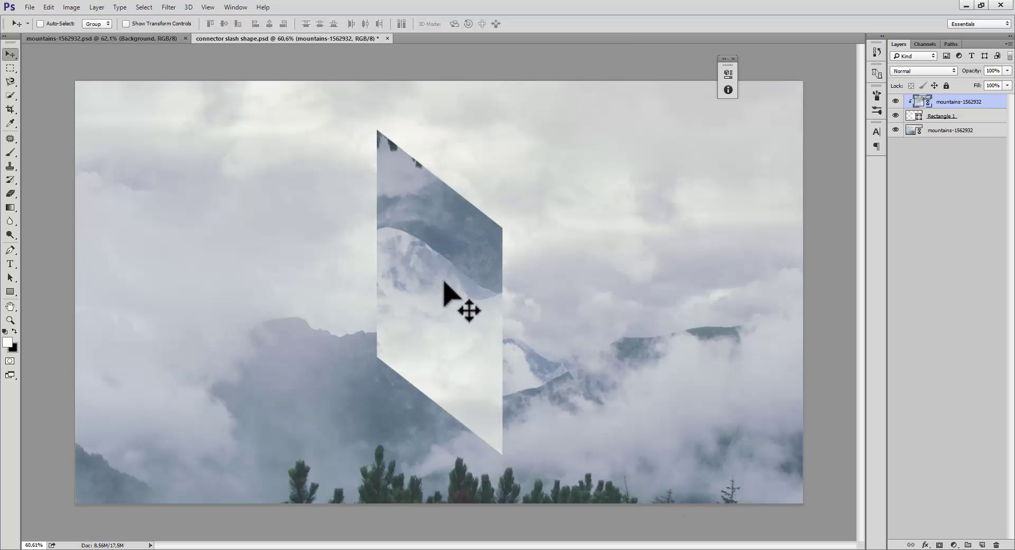
{"action": "left_click_drag", "start_coordinate": [444, 283], "coordinate": [442, 316]}
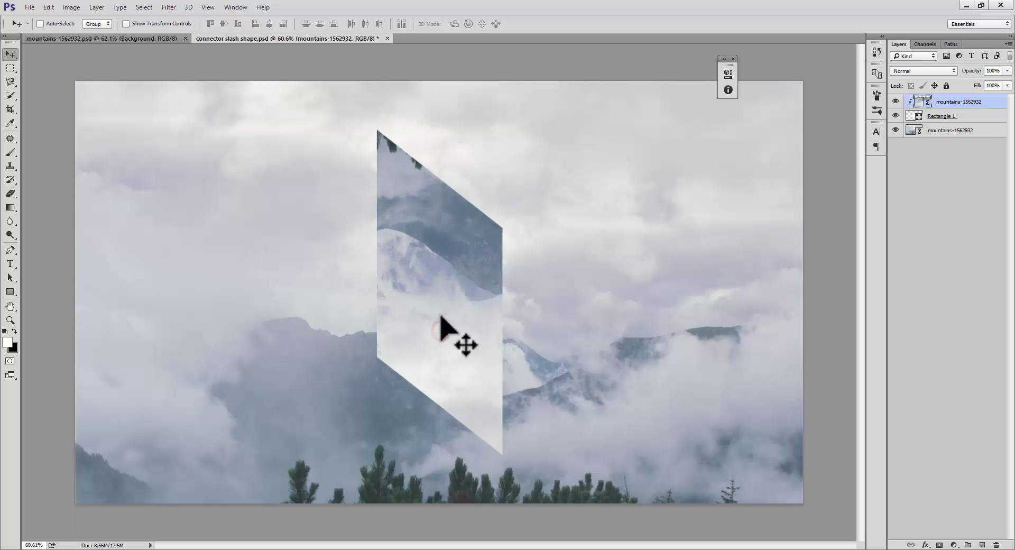
{"action": "left_click", "coordinate": [438, 323]}
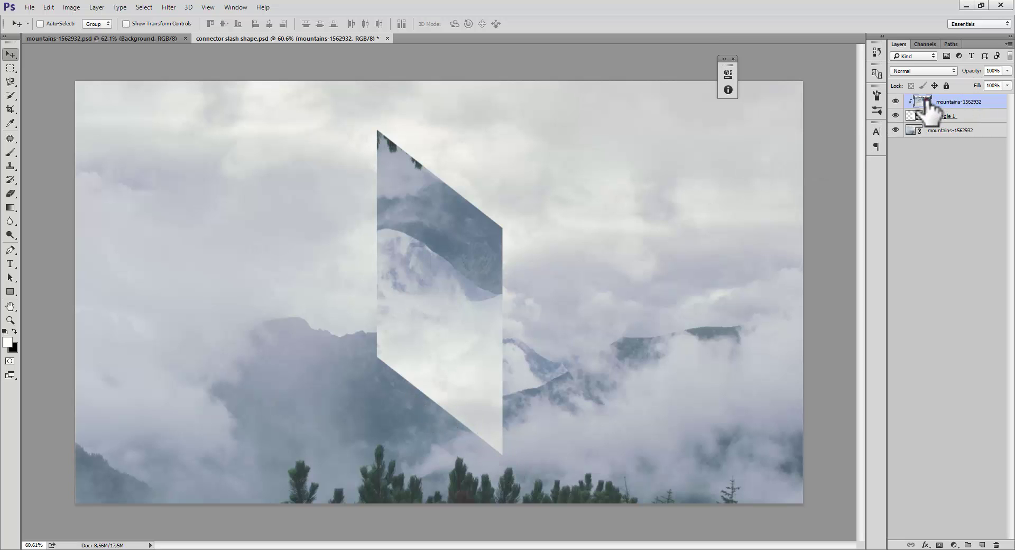
In the mountains-1562932 document, patch the bottom-edge trees with cloudy sky
{"action": "key", "text": "ctrl+Tab"}
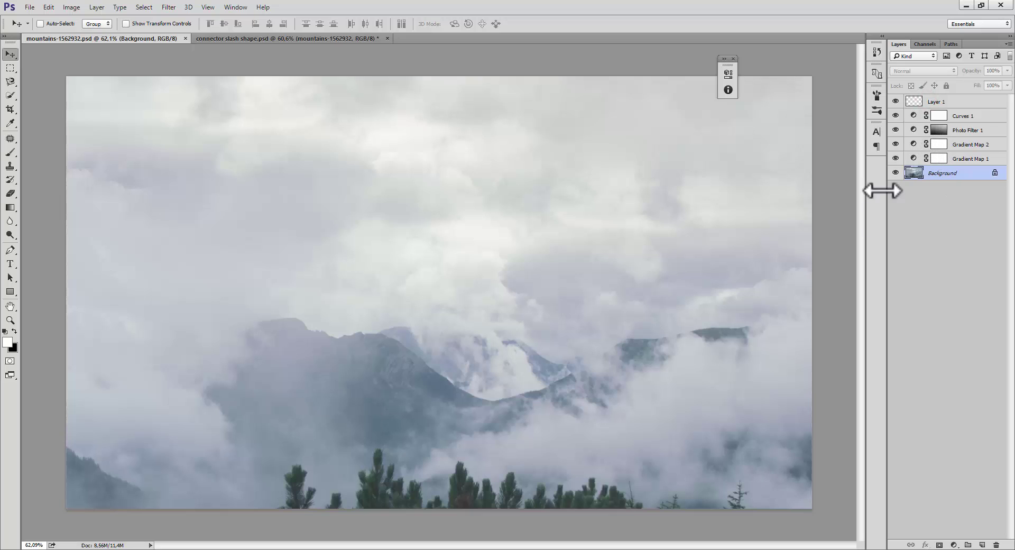
{"action": "left_click", "coordinate": [14, 142]}
{"action": "mouse_move", "coordinate": [268, 512]}
{"action": "left_mouse_down"}
{"action": "mouse_move", "coordinate": [296, 442]}
{"action": "mouse_move", "coordinate": [349, 468]}
{"action": "mouse_move", "coordinate": [453, 459]}
{"action": "mouse_move", "coordinate": [705, 489]}
{"action": "mouse_move", "coordinate": [739, 480]}
{"action": "mouse_move", "coordinate": [740, 528]}
{"action": "left_mouse_up"}
{"action": "left_click_drag", "start_coordinate": [376, 489], "coordinate": [330, 436]}
{"action": "key", "text": "ctrl+d"}
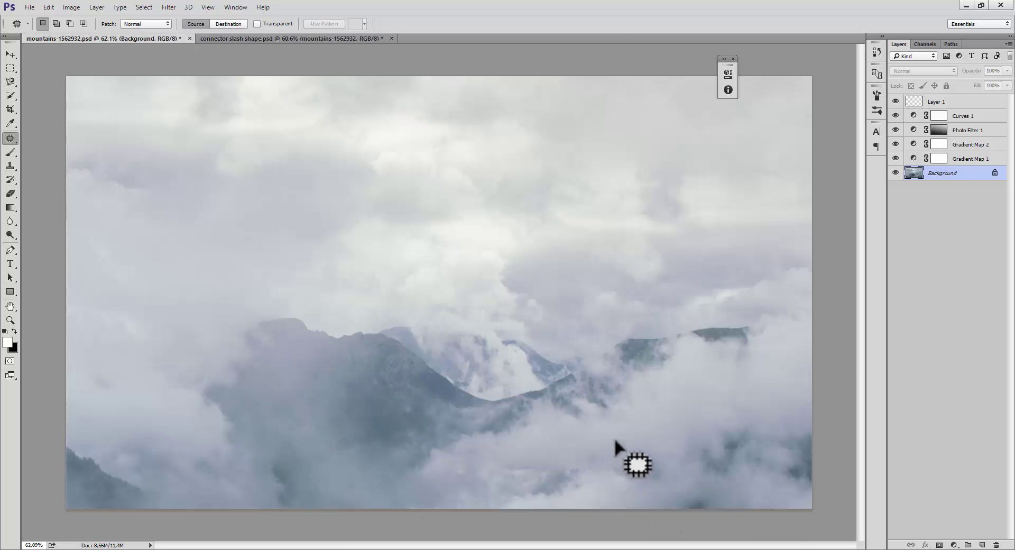
Patch two more spots in the lower clouds, save, and return to connector slash shape.psd
{"action": "mouse_move", "coordinate": [659, 450]}
{"action": "left_mouse_down"}
{"action": "mouse_move", "coordinate": [512, 460]}
{"action": "mouse_move", "coordinate": [636, 489]}
{"action": "mouse_move", "coordinate": [650, 478]}
{"action": "left_mouse_up"}
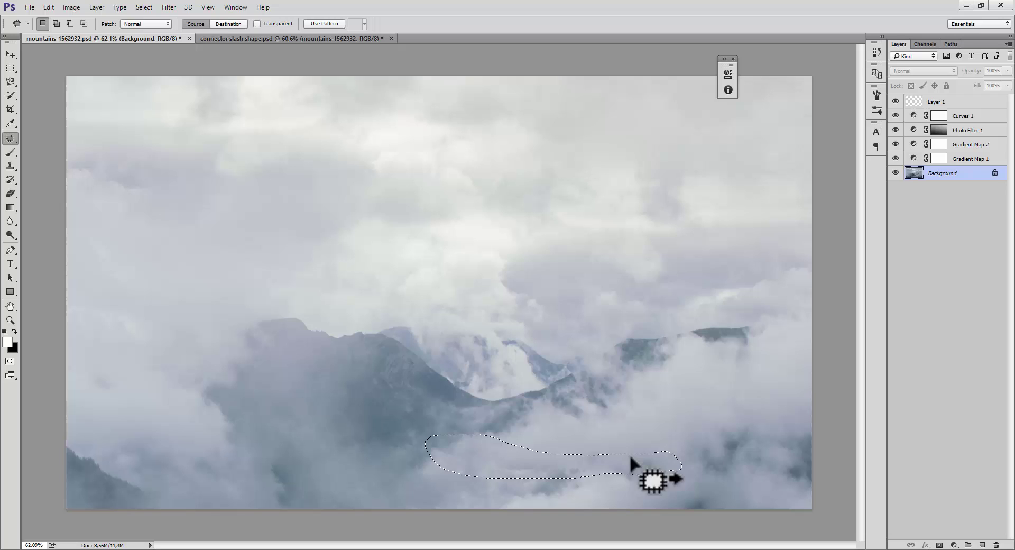
{"action": "left_click_drag", "start_coordinate": [594, 463], "coordinate": [339, 420]}
{"action": "key", "text": "ctrl+d"}
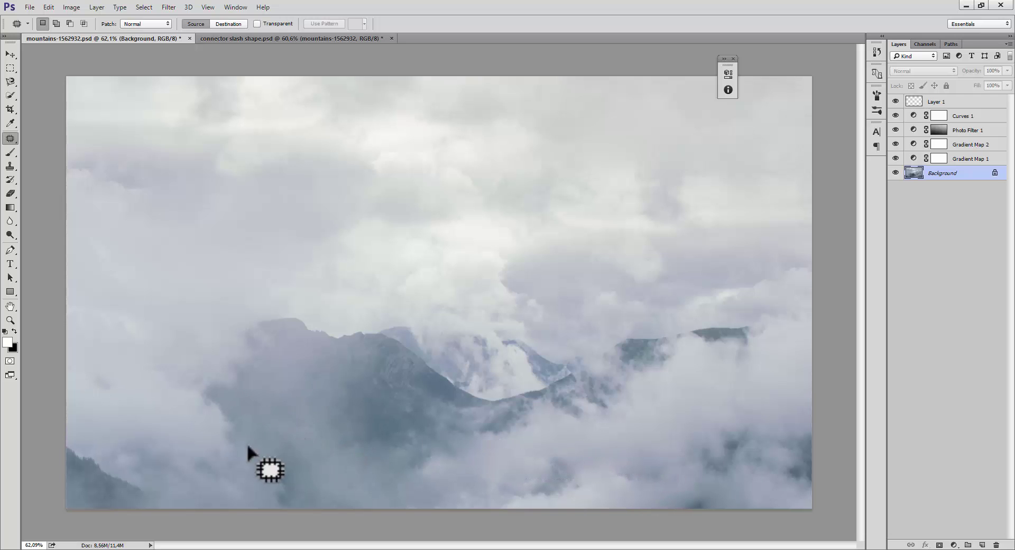
{"action": "mouse_move", "coordinate": [279, 432]}
{"action": "left_mouse_down"}
{"action": "mouse_move", "coordinate": [263, 472]}
{"action": "mouse_move", "coordinate": [317, 421]}
{"action": "mouse_move", "coordinate": [338, 454]}
{"action": "left_mouse_up"}
{"action": "left_click_drag", "start_coordinate": [310, 439], "coordinate": [264, 491]}
{"action": "key", "text": "ctrl+d"}
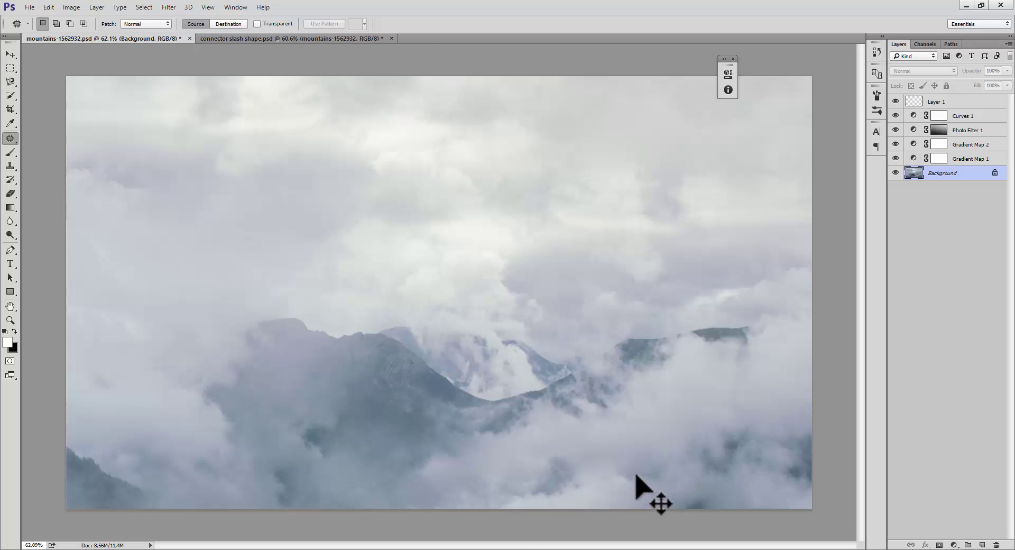
{"action": "key", "text": "ctrl+s"}
{"action": "left_click", "coordinate": [243, 39]}
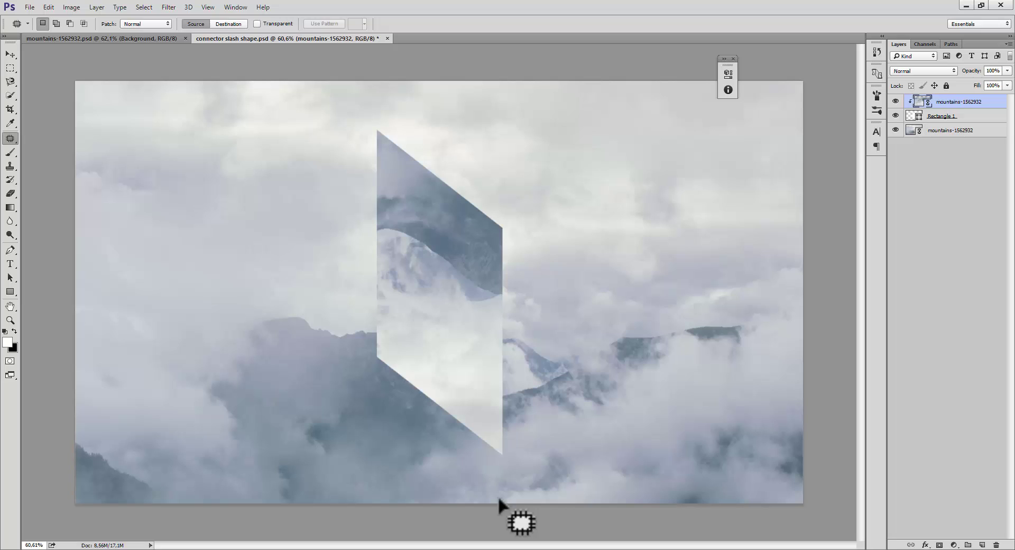
Select the Move tool with V and bring up the pink mountain reference image
{"action": "key", "text": "v"}
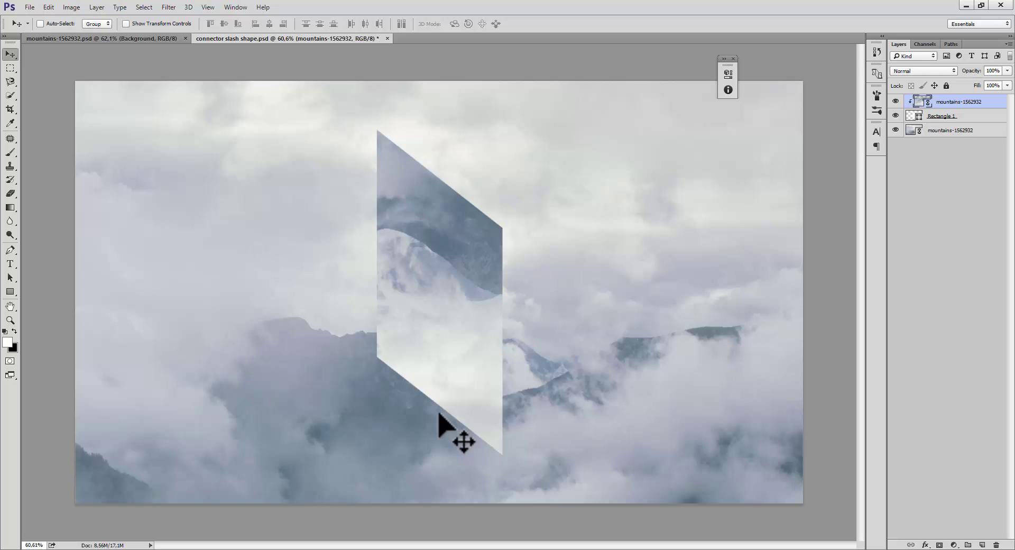
{"action": "key", "text": "alt+Tab"}
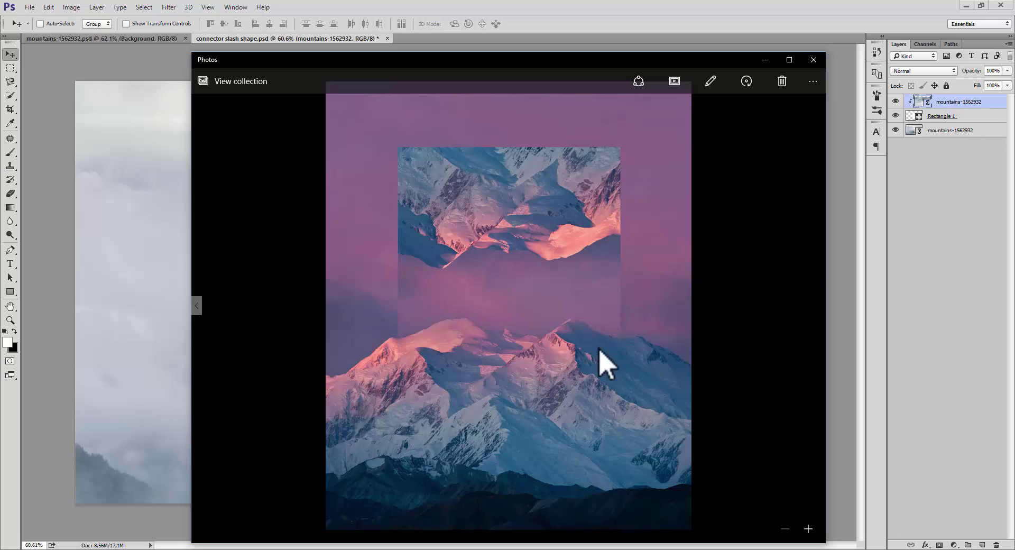
Browse back to the circle composite and on to the misty forest example, then close Photos
{"action": "left_click", "coordinate": [197, 306]}
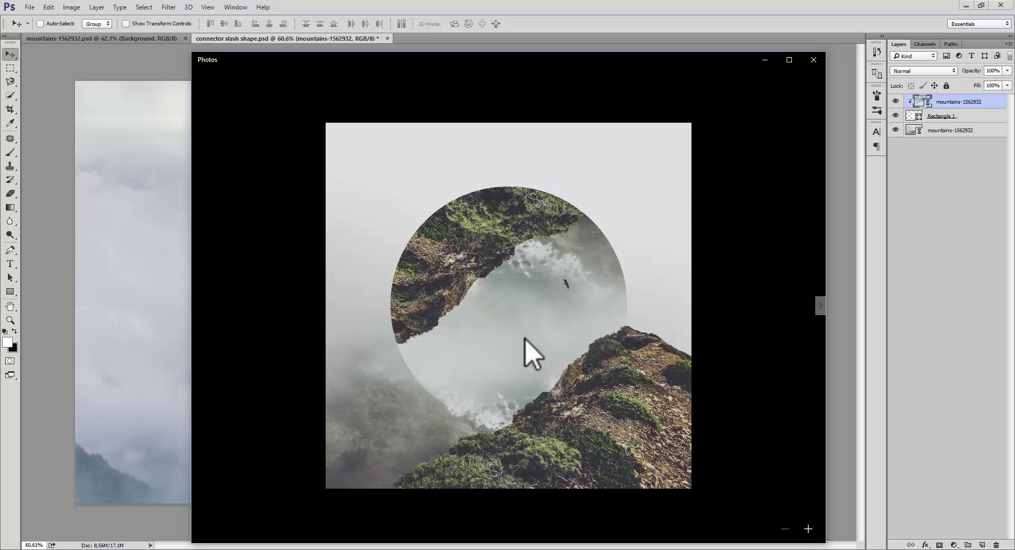
{"action": "left_click", "coordinate": [829, 310]}
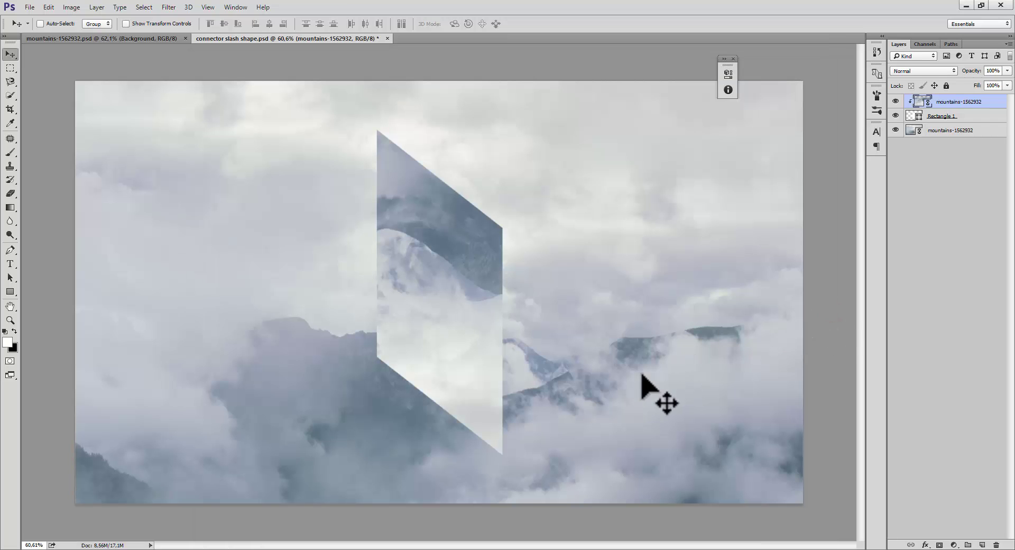
{"action": "key", "text": "alt+Tab"}
{"action": "left_click", "coordinate": [819, 306]}
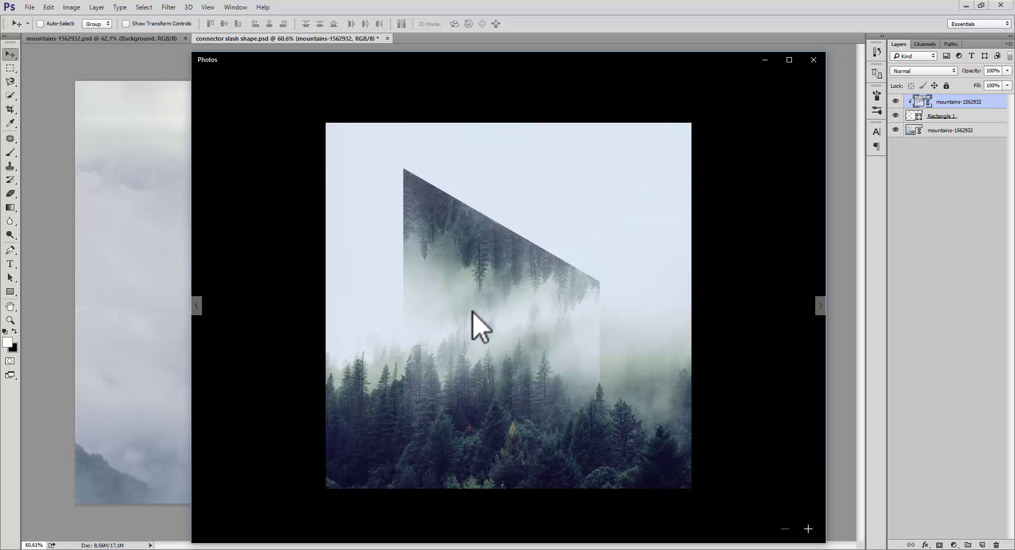
{"action": "key", "text": "alt+Tab"}
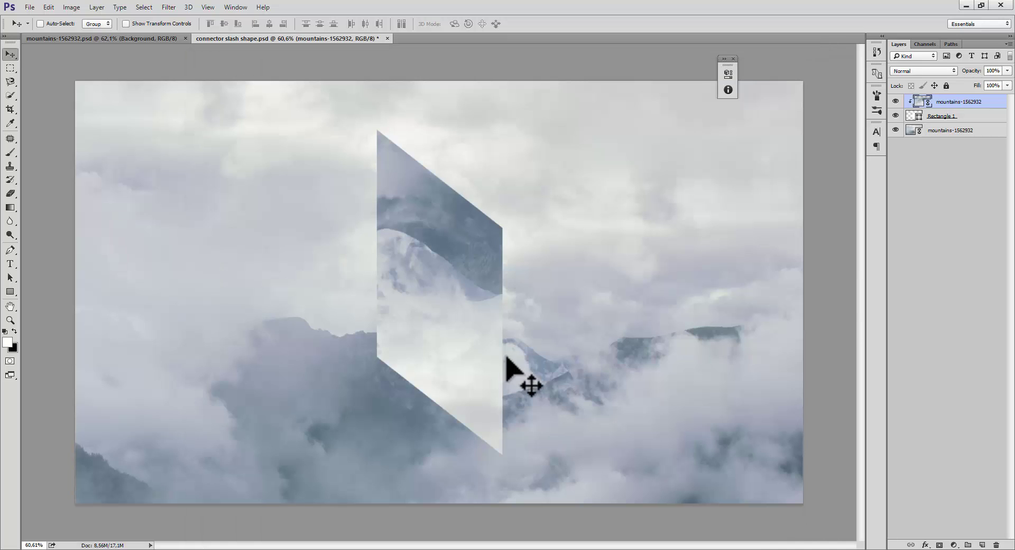
Select Rectangle 1 and ready a large soft black brush for masking
{"action": "left_click", "coordinate": [946, 116]}
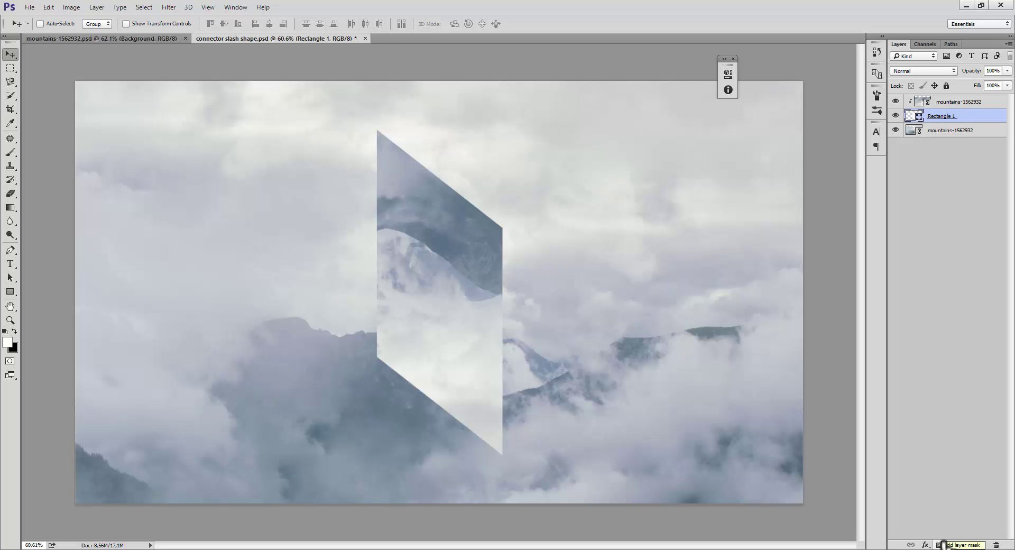
{"action": "key", "text": "x"}
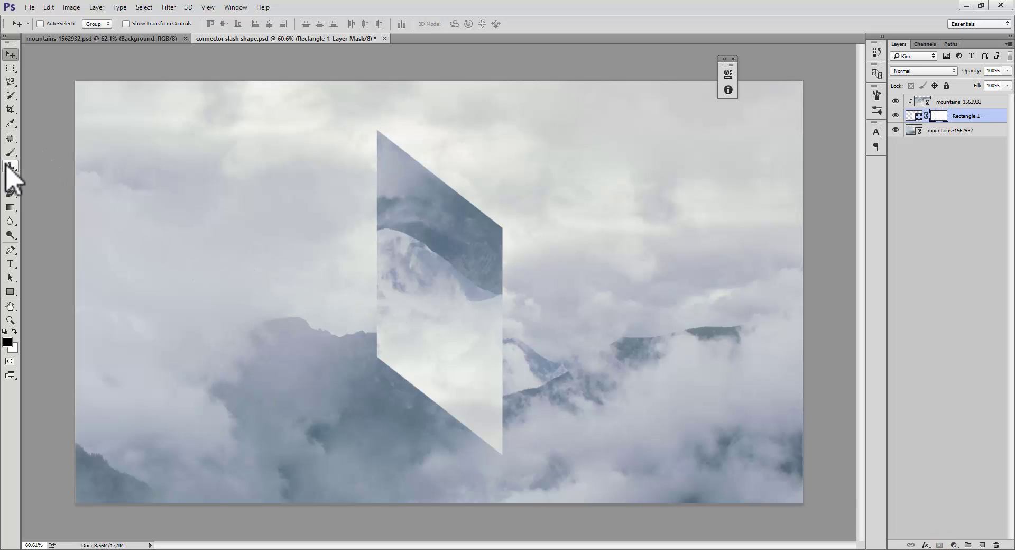
{"action": "left_click", "coordinate": [9, 158]}
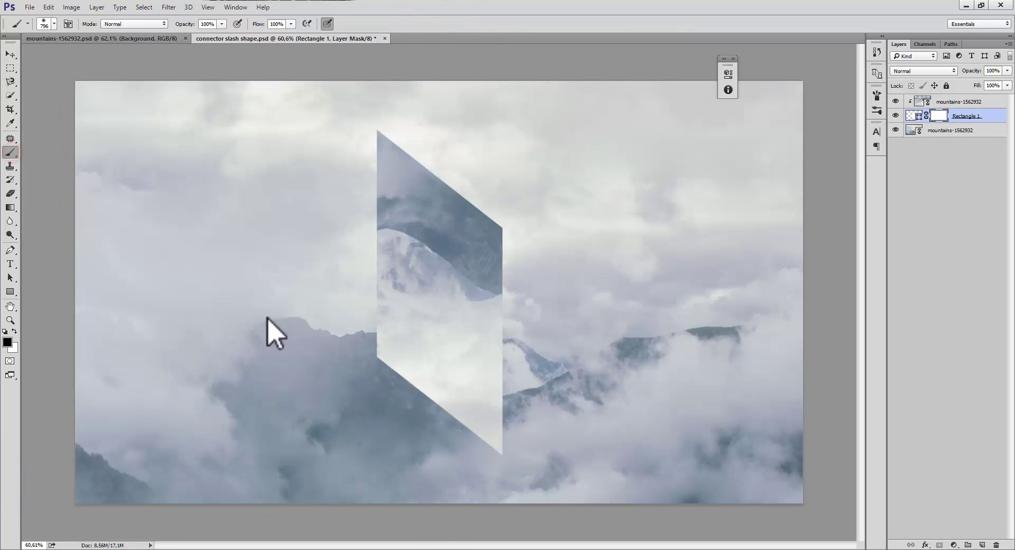
{"action": "mouse_move", "coordinate": [269, 317]}
{"action": "left_mouse_down"}
{"action": "mouse_move", "coordinate": [239, 349]}
{"action": "mouse_move", "coordinate": [225, 349]}
{"action": "left_mouse_up"}
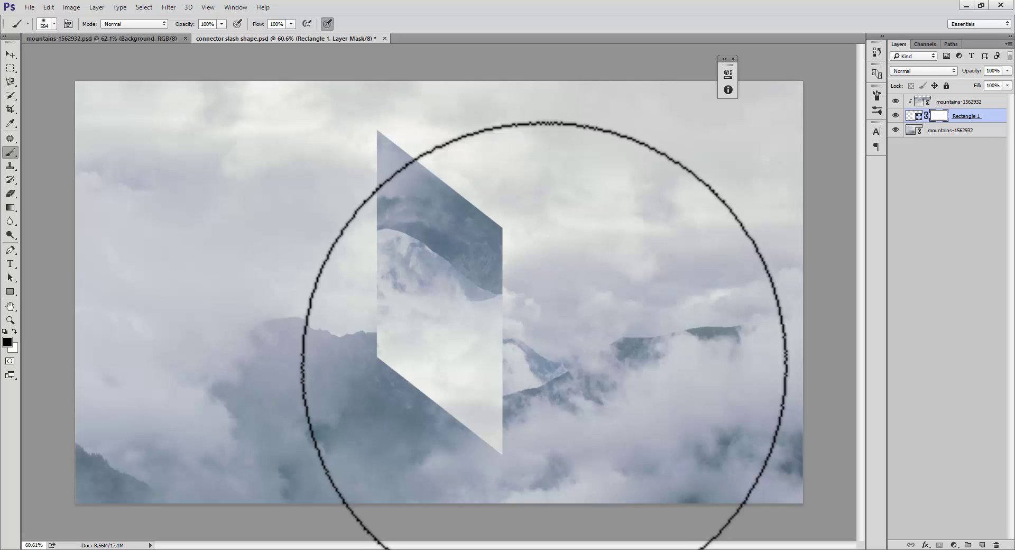
{"action": "right_click", "coordinate": [216, 253]}
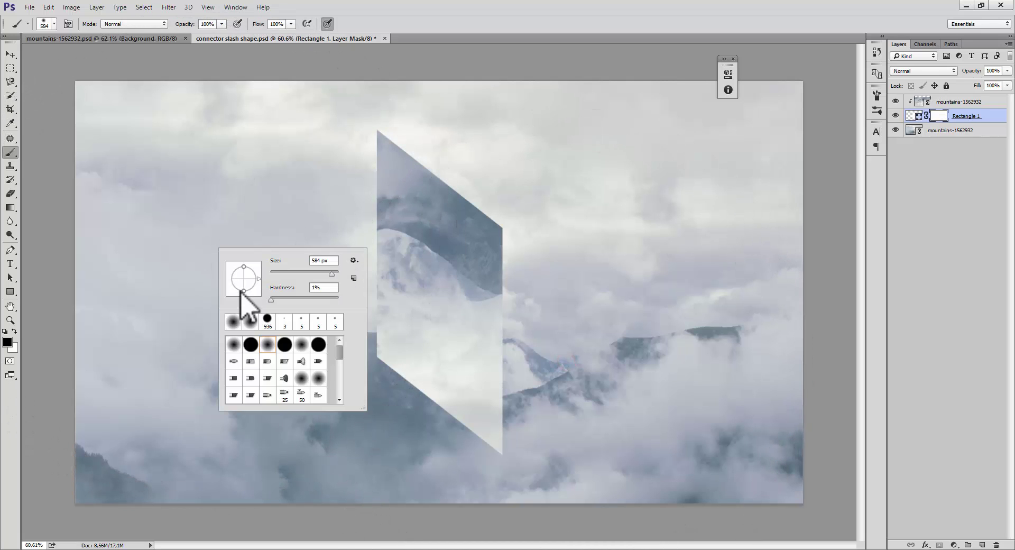
Paint a soft stroke across the shape's mask, then undo it
{"action": "mouse_move", "coordinate": [573, 421]}
{"action": "left_mouse_down"}
{"action": "mouse_move", "coordinate": [522, 444]}
{"action": "mouse_move", "coordinate": [357, 404]}
{"action": "mouse_move", "coordinate": [476, 423]}
{"action": "mouse_move", "coordinate": [530, 448]}
{"action": "mouse_move", "coordinate": [313, 364]}
{"action": "mouse_move", "coordinate": [535, 457]}
{"action": "mouse_move", "coordinate": [391, 420]}
{"action": "left_mouse_up"}
{"action": "scroll", "coordinate": [362, 449], "scroll_direction": "down", "scroll_amount": 2}
{"action": "scroll", "coordinate": [335, 470], "scroll_direction": "up", "scroll_amount": 2}
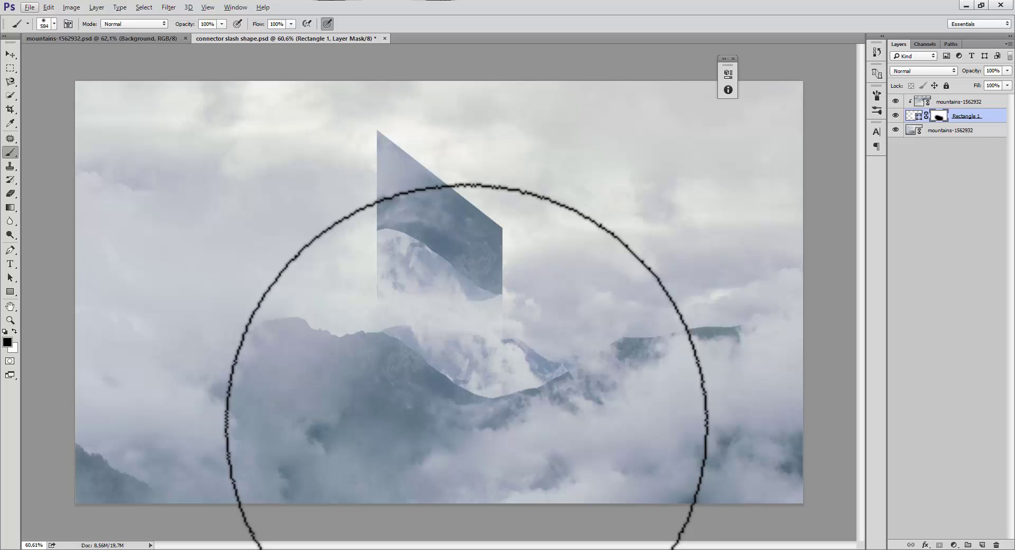
{"action": "key", "text": "ctrl+z"}
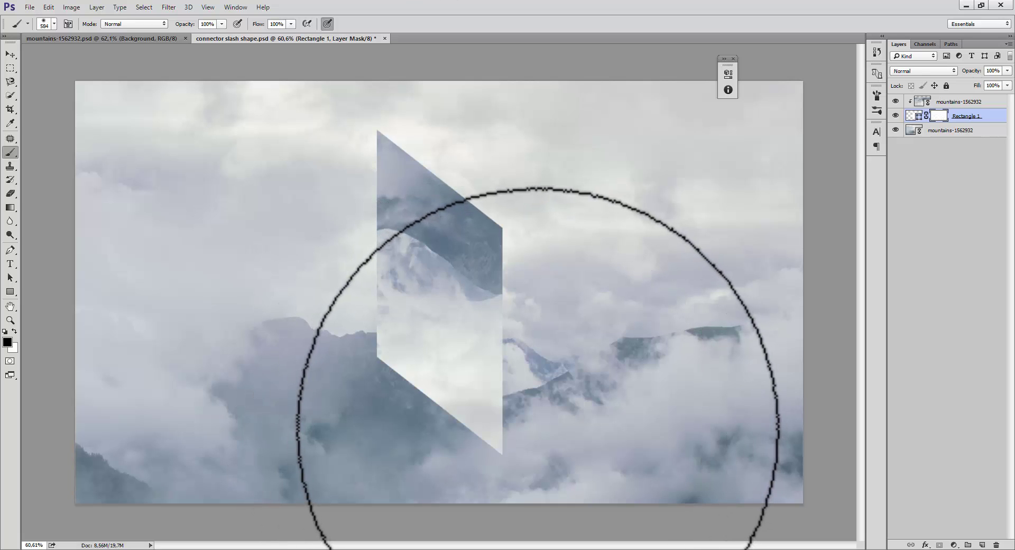
Hide the Rectangle 1 shape layer and switch to the Magnetic Lasso tool
{"action": "left_click", "coordinate": [895, 115]}
{"action": "scroll", "coordinate": [634, 261], "scroll_direction": "up", "scroll_amount": 3}
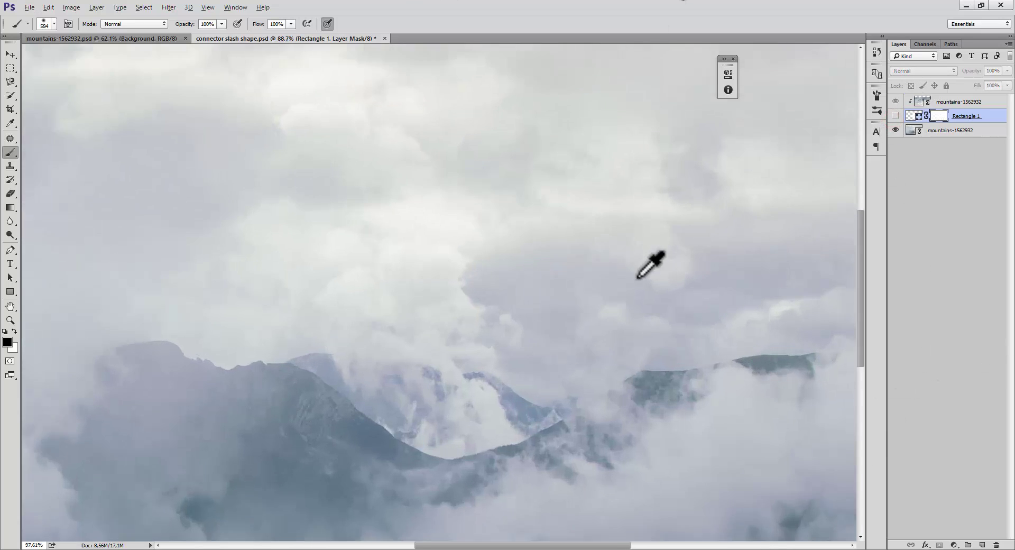
{"action": "left_click", "coordinate": [10, 81]}
{"action": "scroll", "coordinate": [121, 264], "scroll_direction": "down", "scroll_amount": 2}
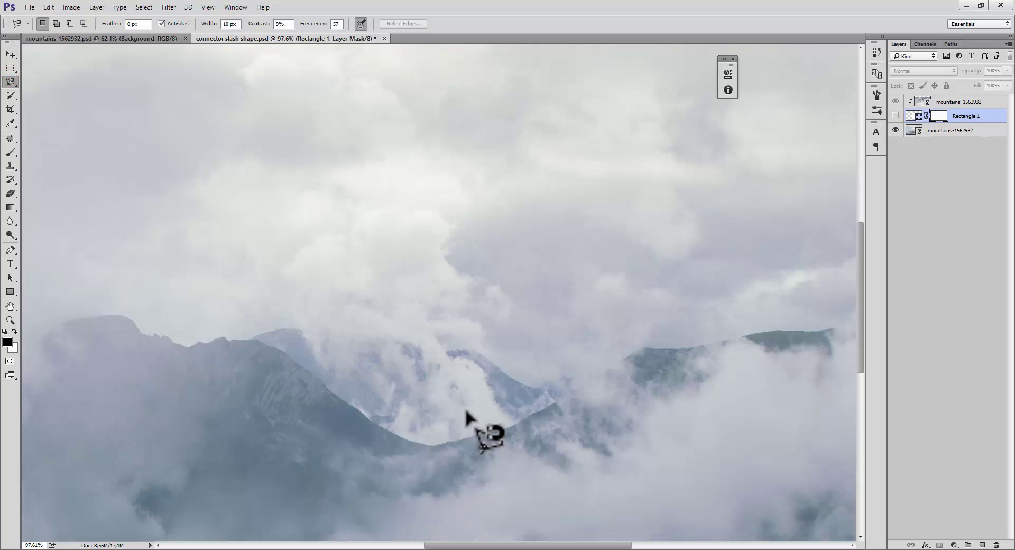
On the mountains-1562932 layer, trace and close a ridge selection, then show Rectangle 1 again
{"action": "left_click", "coordinate": [934, 133]}
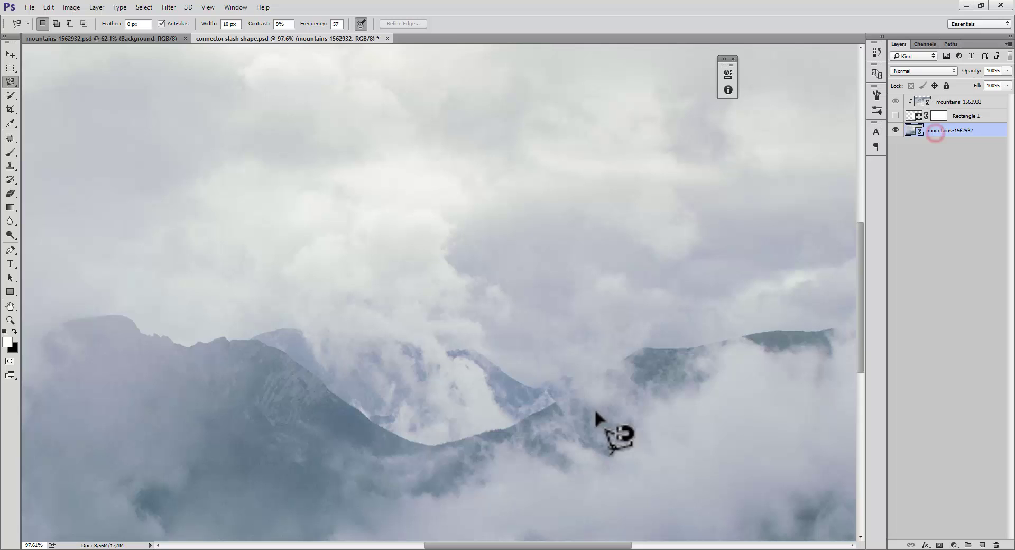
{"action": "left_click", "coordinate": [638, 347]}
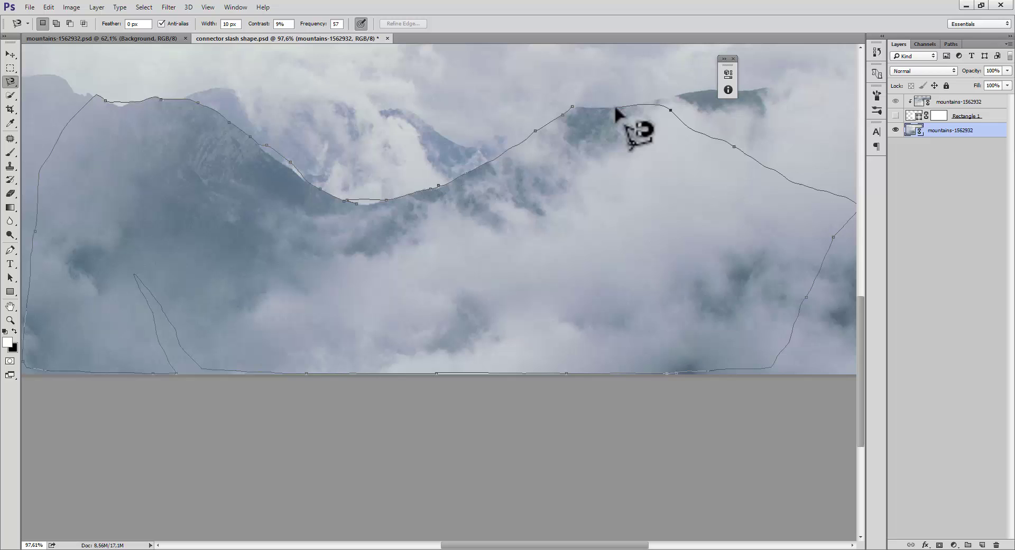
{"action": "left_click", "coordinate": [610, 108]}
{"action": "scroll", "coordinate": [490, 226], "scroll_direction": "down", "scroll_amount": 3}
{"action": "scroll", "coordinate": [490, 368], "scroll_direction": "up", "scroll_amount": 2}
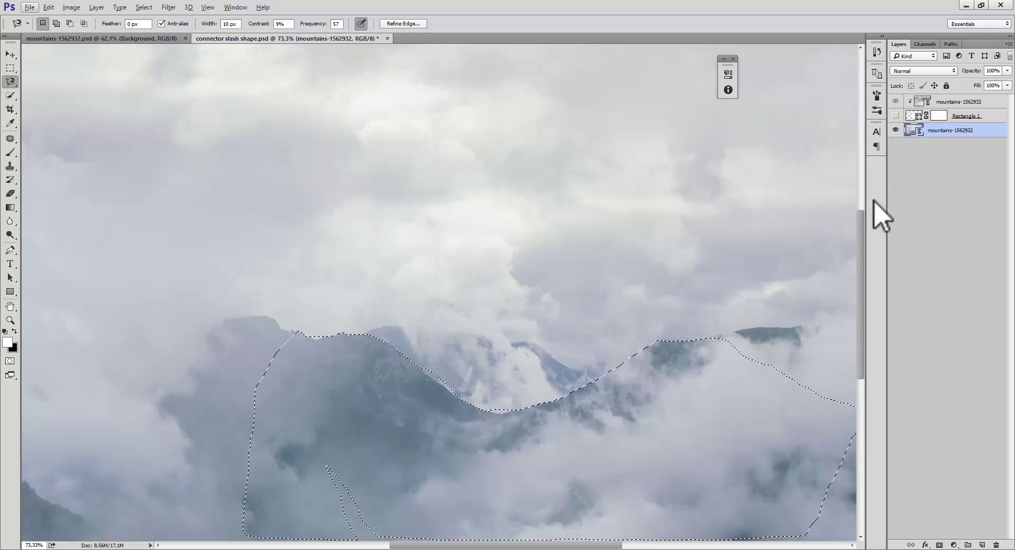
{"action": "scroll", "coordinate": [518, 382], "scroll_direction": "down", "scroll_amount": 1}
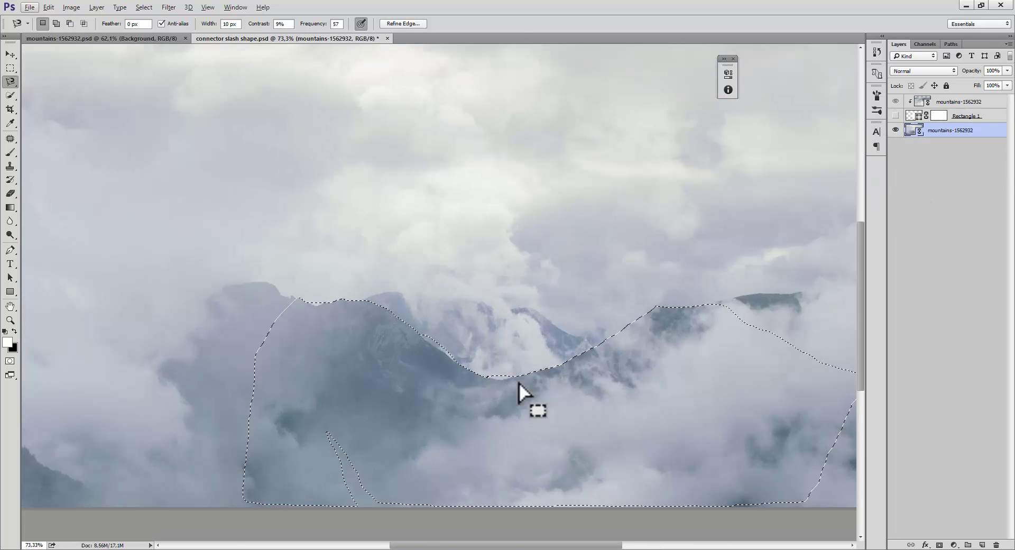
{"action": "left_click", "coordinate": [894, 115]}
Fill the ridge selection with black on Rectangle 1's layer mask, then deselect
{"action": "left_click", "coordinate": [937, 115]}
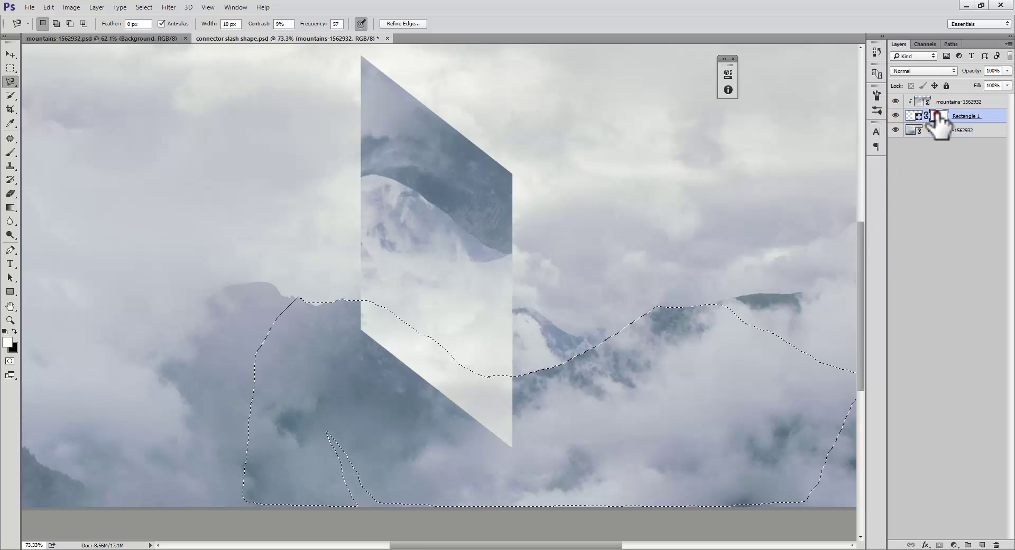
{"action": "key", "text": "alt+BackSpace"}
{"action": "key", "text": "ctrl+d"}
{"action": "key", "text": "x"}
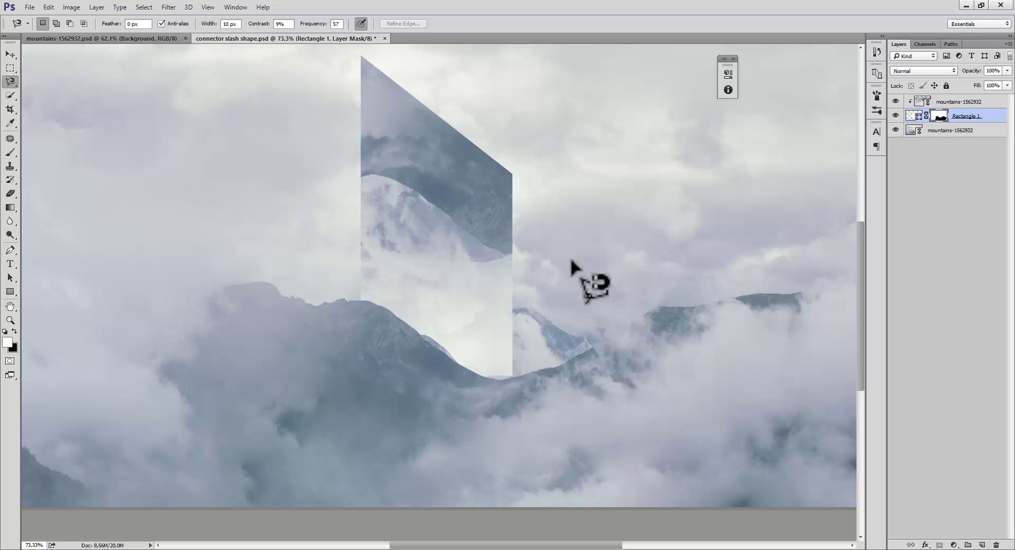
{"action": "scroll", "coordinate": [470, 409], "scroll_direction": "down", "scroll_amount": 3}
{"action": "scroll", "coordinate": [455, 416], "scroll_direction": "up", "scroll_amount": 7}
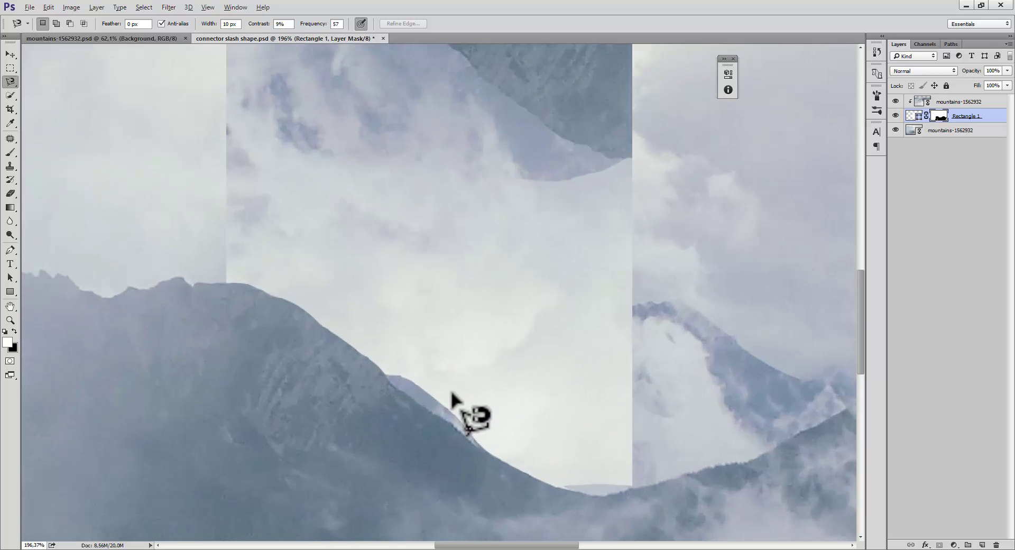
Paint the mask white with a small brush along the ridge to remove the faint second ridge
{"action": "key", "text": "x"}
{"action": "key", "text": "b"}
{"action": "mouse_move", "coordinate": [460, 294]}
{"action": "left_mouse_down"}
{"action": "mouse_move", "coordinate": [192, 396]}
{"action": "mouse_move", "coordinate": [396, 370]}
{"action": "mouse_move", "coordinate": [331, 355]}
{"action": "mouse_move", "coordinate": [316, 370]}
{"action": "left_mouse_up"}
{"action": "key", "text": "x"}
{"action": "right_click", "coordinate": [406, 350]}
{"action": "left_click", "coordinate": [459, 444]}
{"action": "mouse_move", "coordinate": [366, 345]}
{"action": "left_mouse_down"}
{"action": "mouse_move", "coordinate": [381, 371]}
{"action": "mouse_move", "coordinate": [540, 471]}
{"action": "mouse_move", "coordinate": [618, 484]}
{"action": "mouse_move", "coordinate": [560, 477]}
{"action": "left_mouse_up"}
{"action": "scroll", "coordinate": [441, 417], "scroll_direction": "down", "scroll_amount": 8}
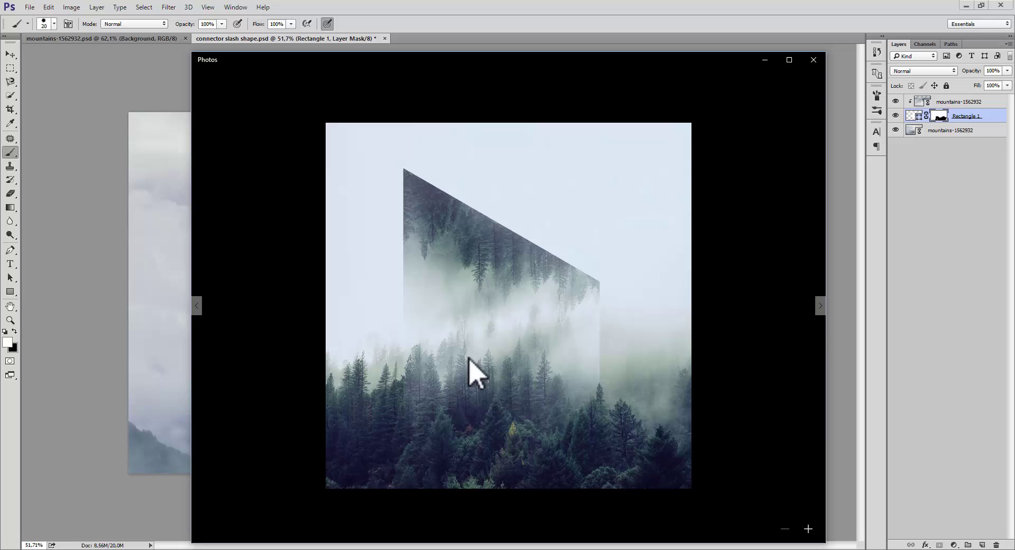
{"action": "key", "text": "alt+Tab"}
{"action": "left_click", "coordinate": [196, 309]}
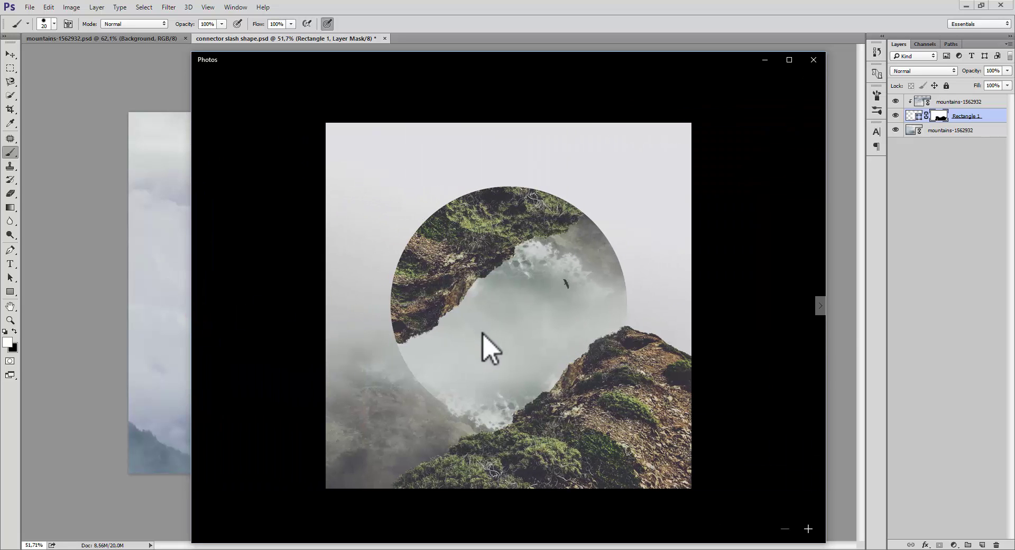
{"action": "key", "text": "alt+Tab"}
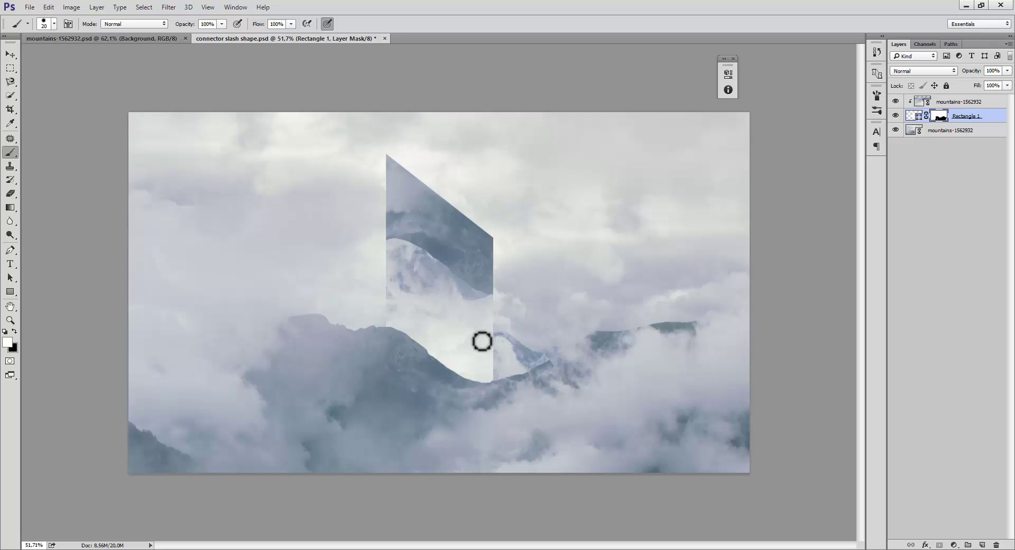